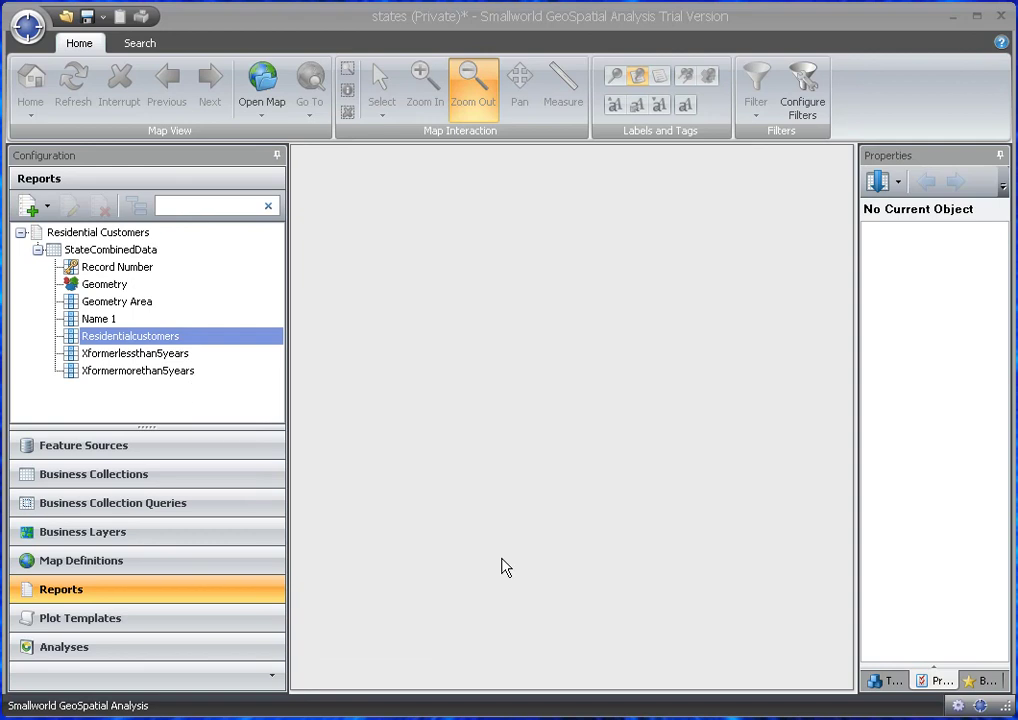
Create a new analysis named 'Transformer Age' from the StateCombinedData collection
left_click(64, 647)
left_click(27, 205)
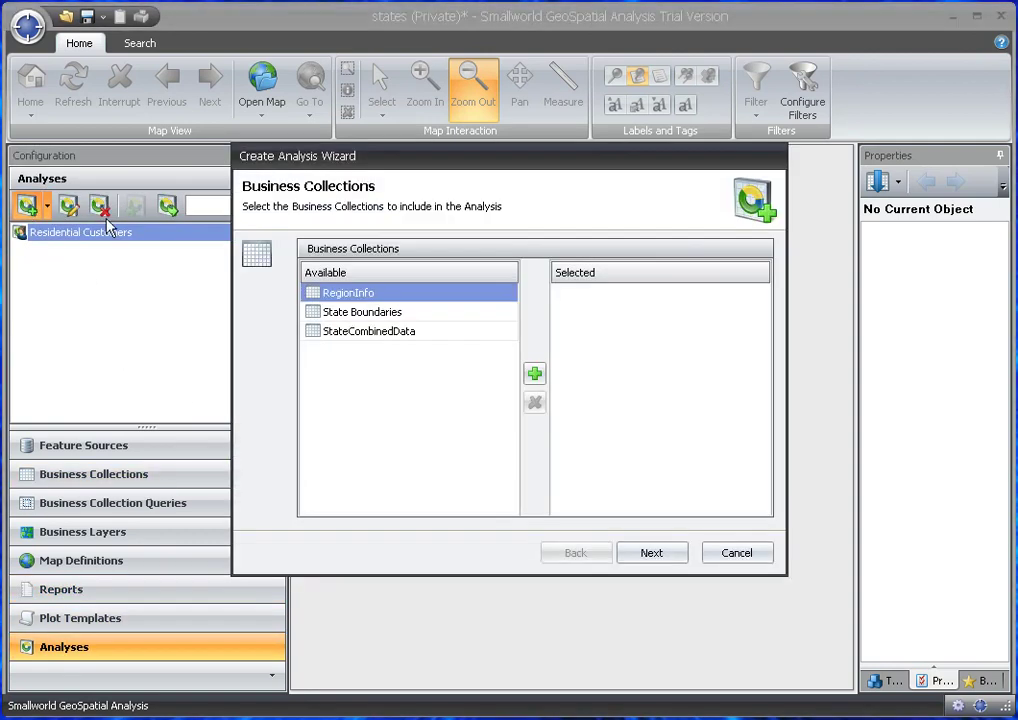
left_click(380, 335)
left_click(534, 374)
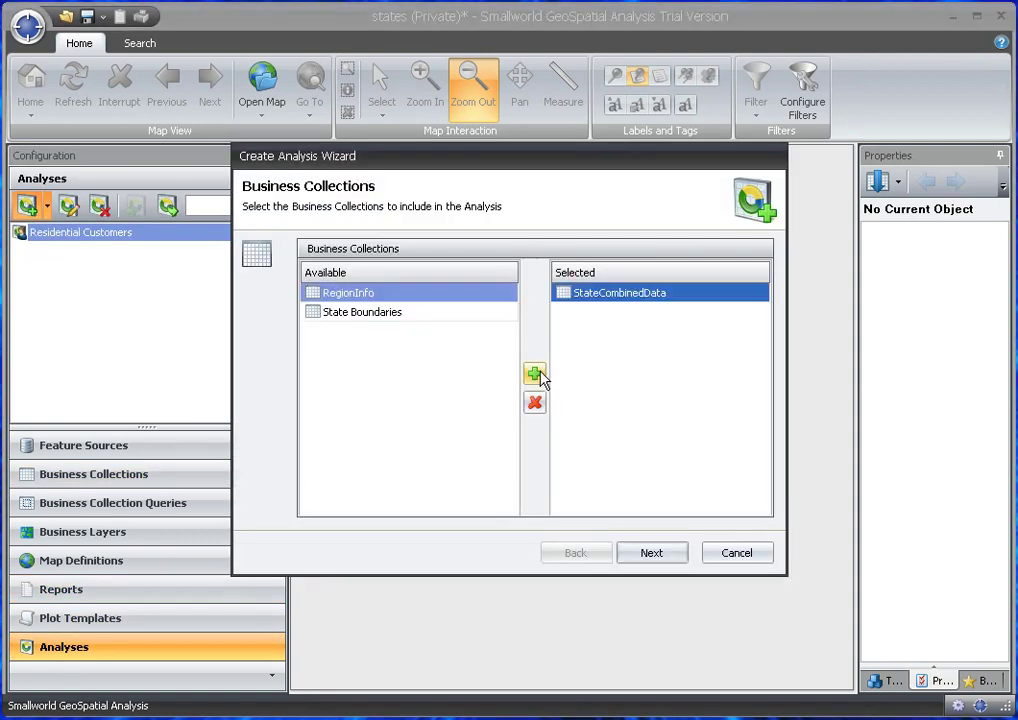
left_click(659, 556)
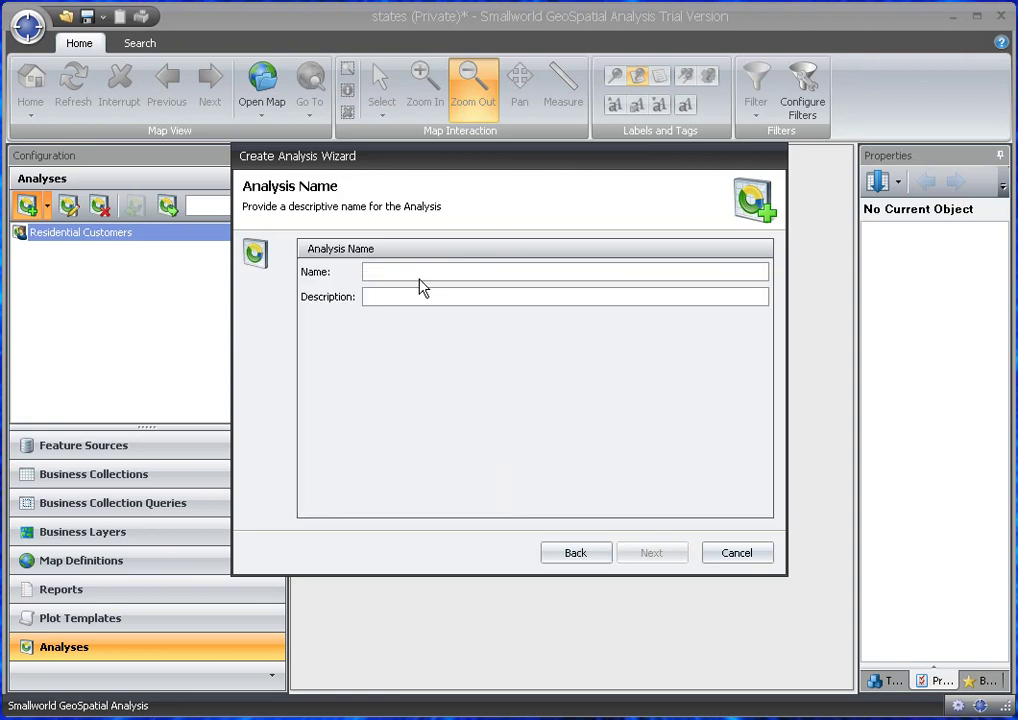
type("Transformer")
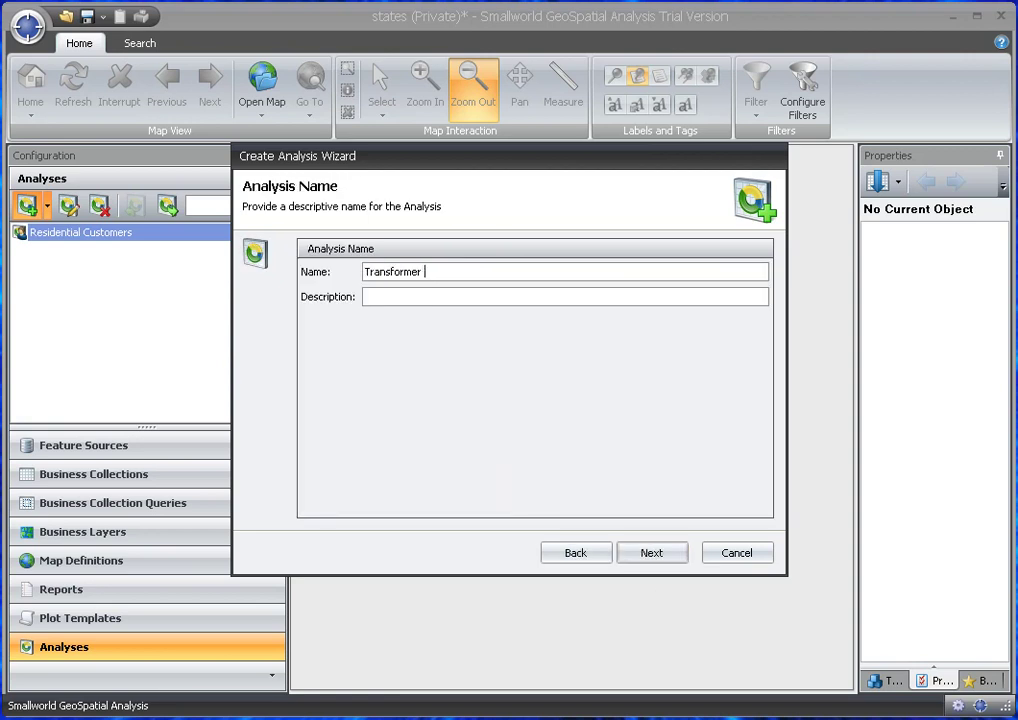
type(" Age")
left_click(651, 553)
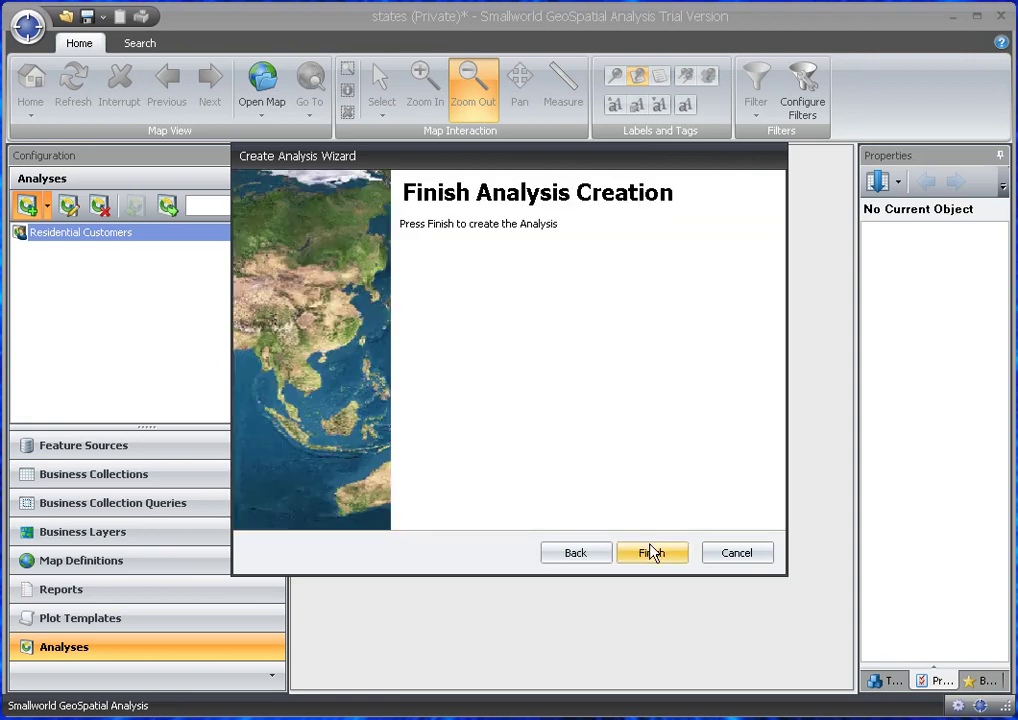
left_click(651, 553)
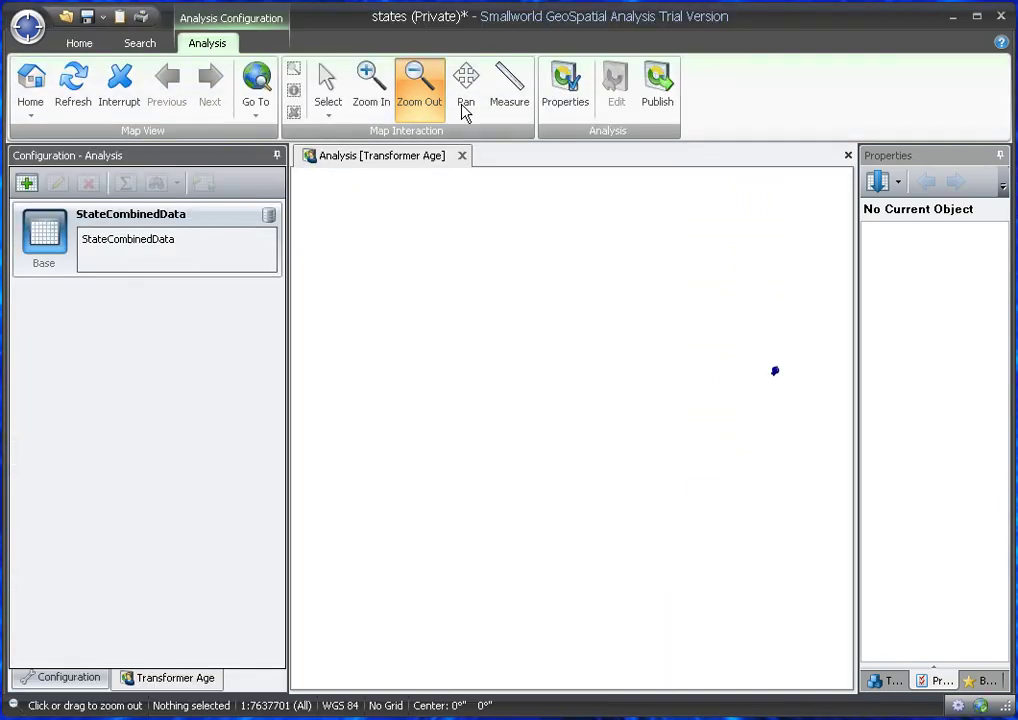
Zoom in so South Korea's regional outlines fill the map
left_click(371, 85)
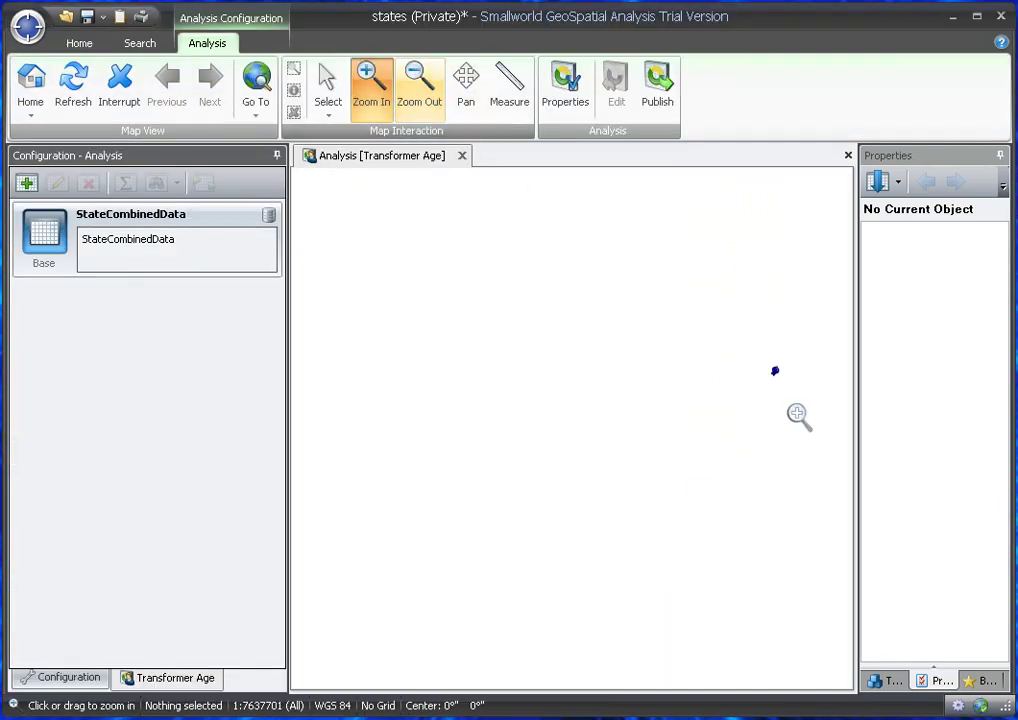
left_click_drag(748, 355, 783, 386)
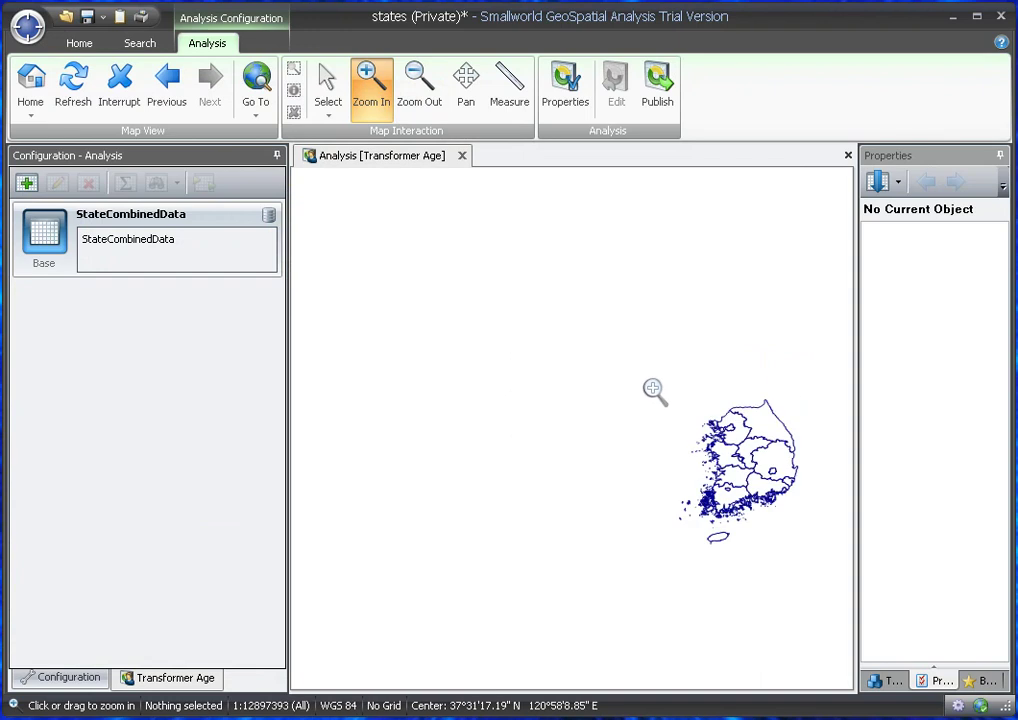
left_click_drag(652, 387, 818, 553)
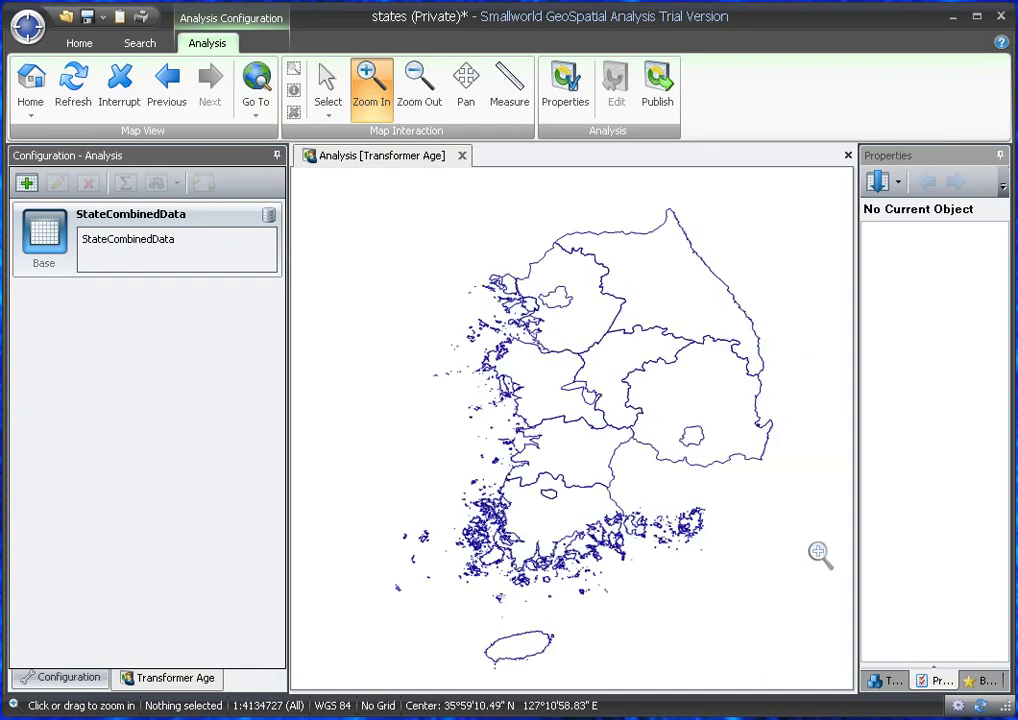
Start a new map theme on the Geometry polygon field with No Classification
left_click(889, 680)
left_click(879, 208)
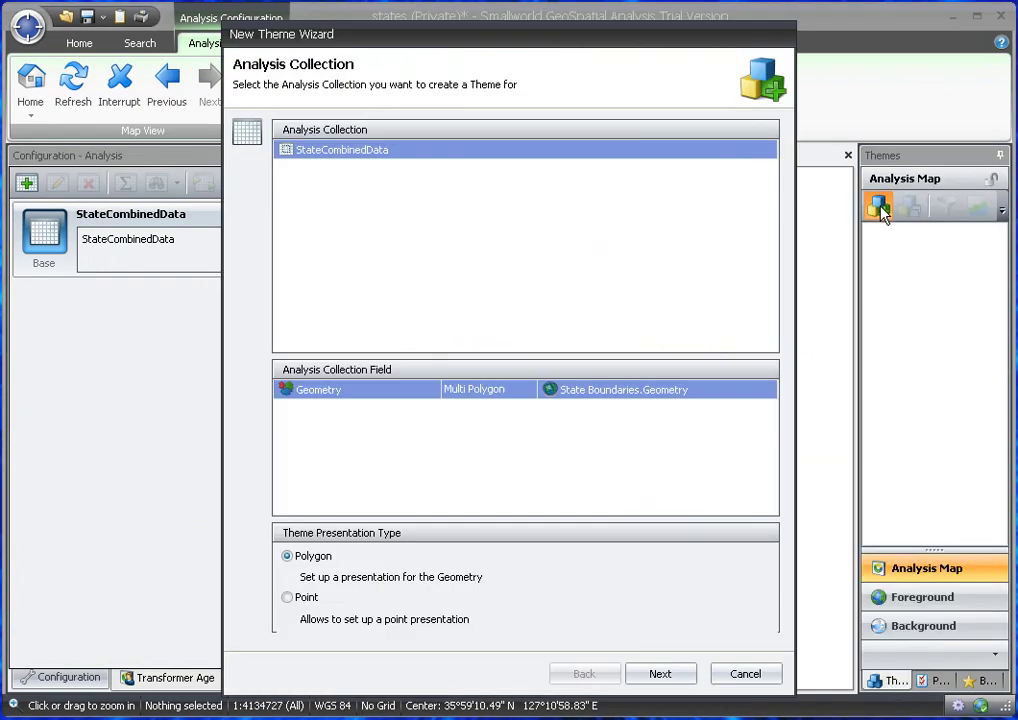
left_click(386, 396)
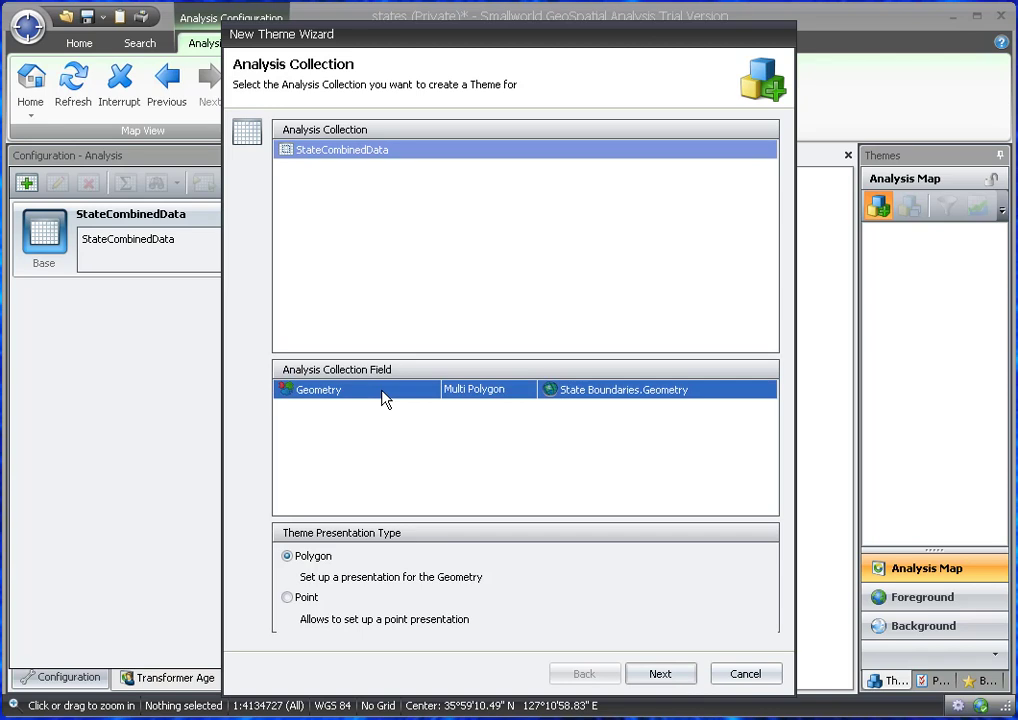
left_click(661, 676)
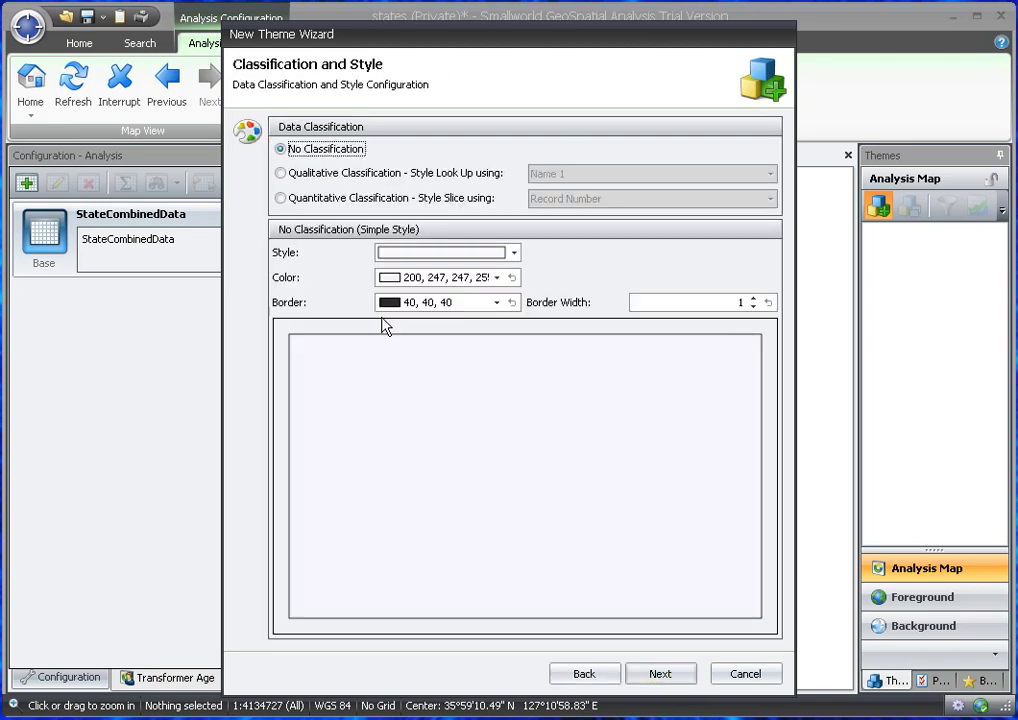
left_click(45, 560)
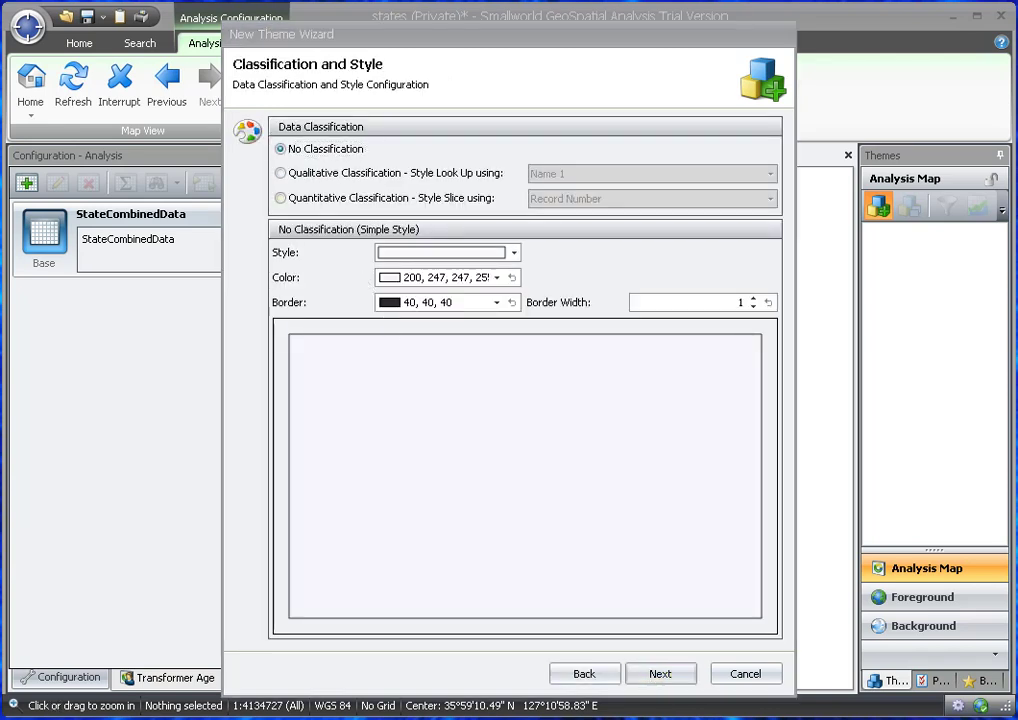
left_click(657, 675)
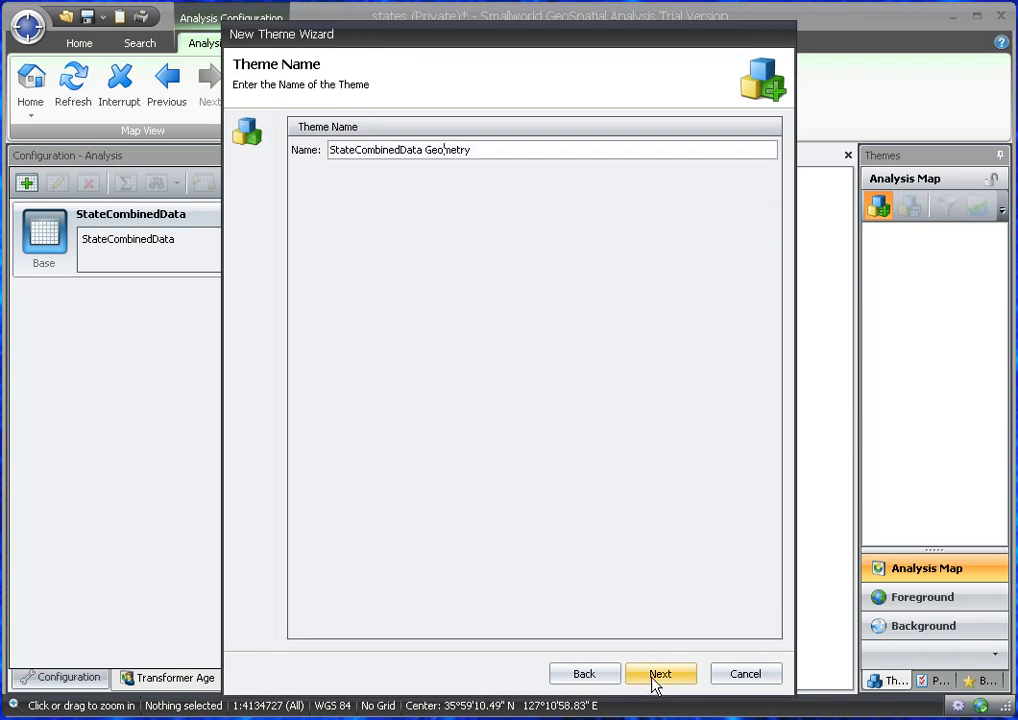
Name the theme 'Transformer Age' and finish creating it
left_click_drag(498, 152, 300, 153)
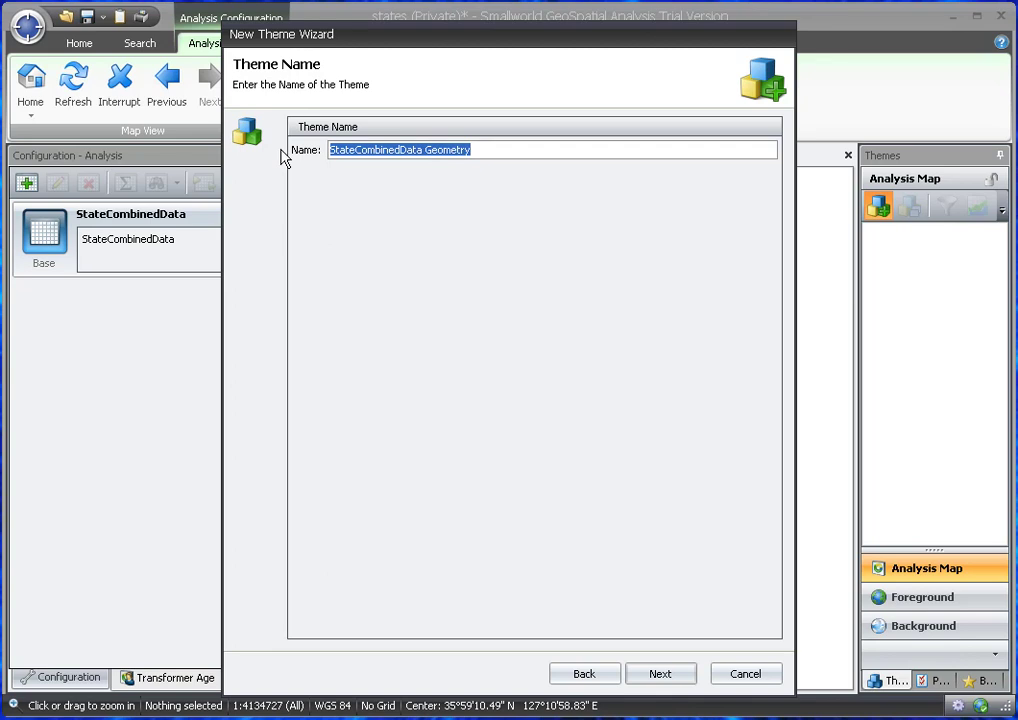
type("Transform")
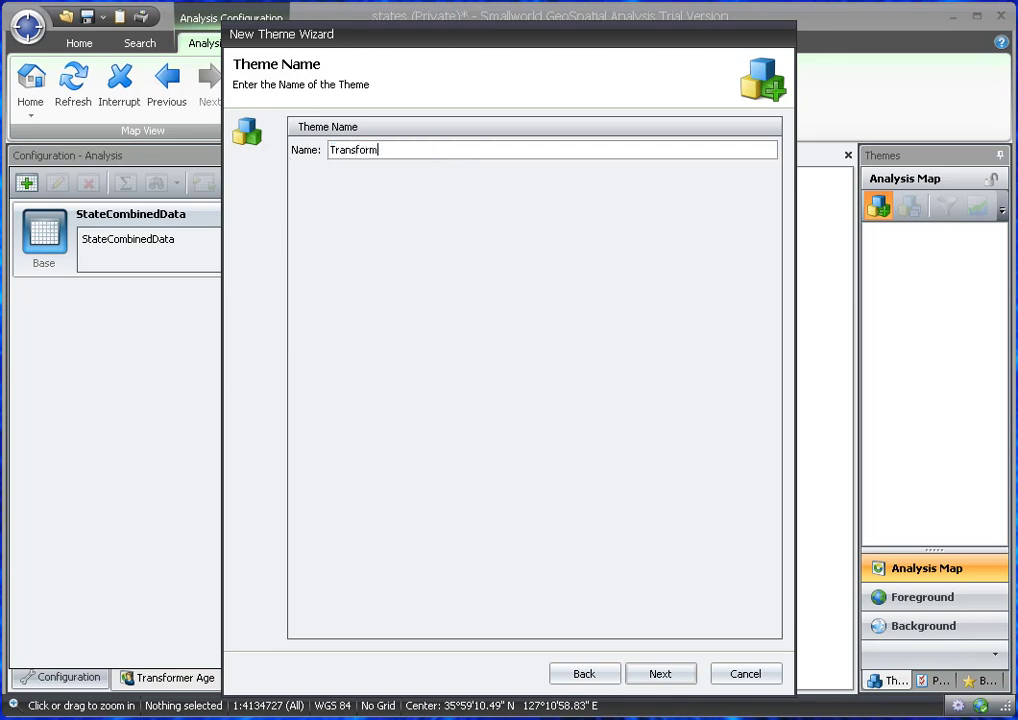
type("er Age")
left_click(662, 676)
left_click(665, 676)
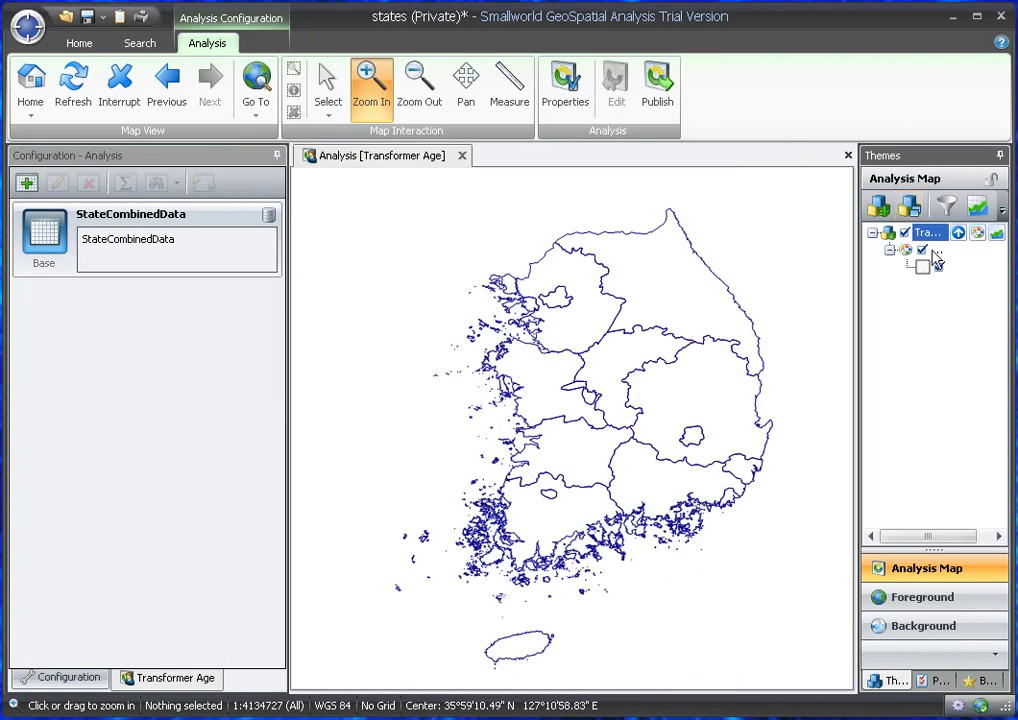
Add a theme diagram grouping the Xformerlessthan5years and Xformermorethan5years fields
left_click_drag(858, 262, 745, 268)
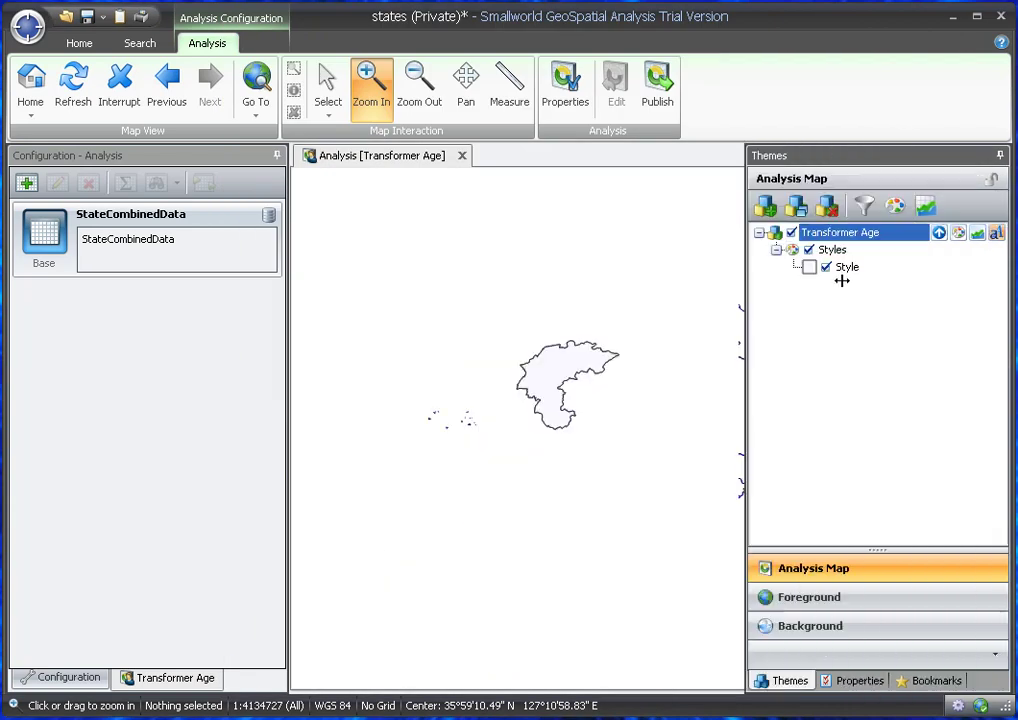
left_click(830, 251)
right_click(830, 258)
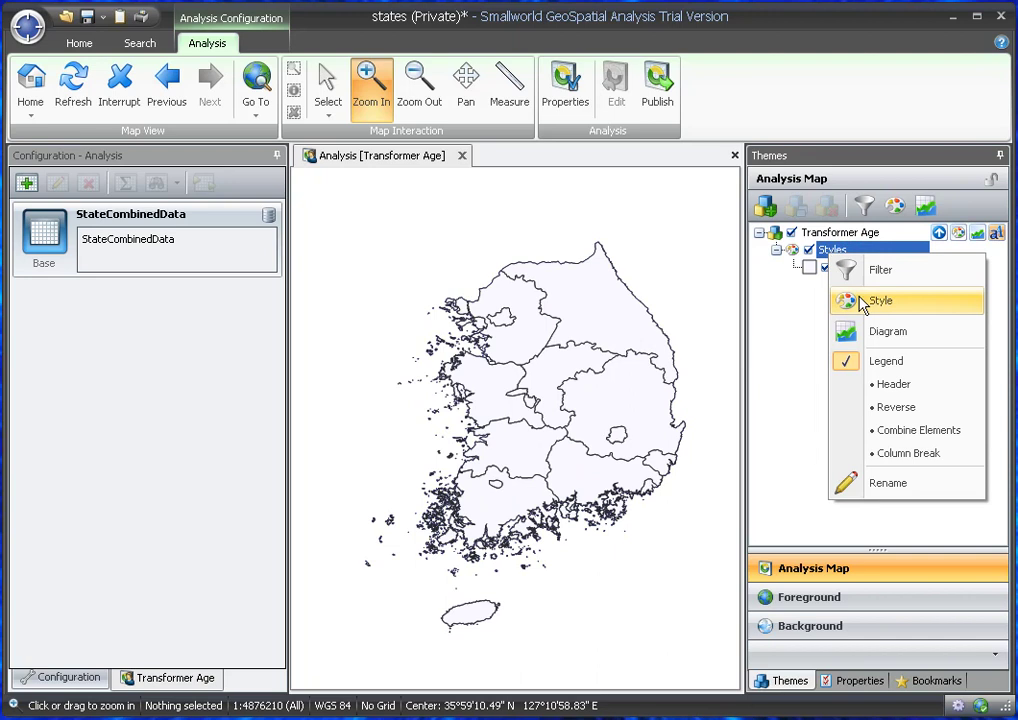
left_click(826, 337)
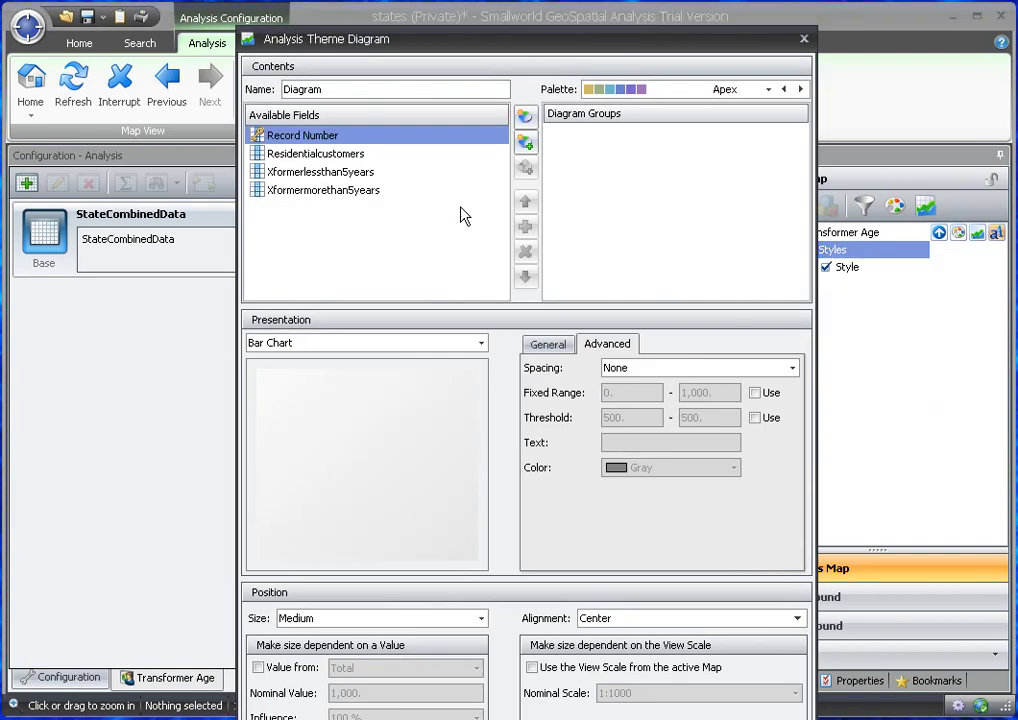
left_click(358, 177)
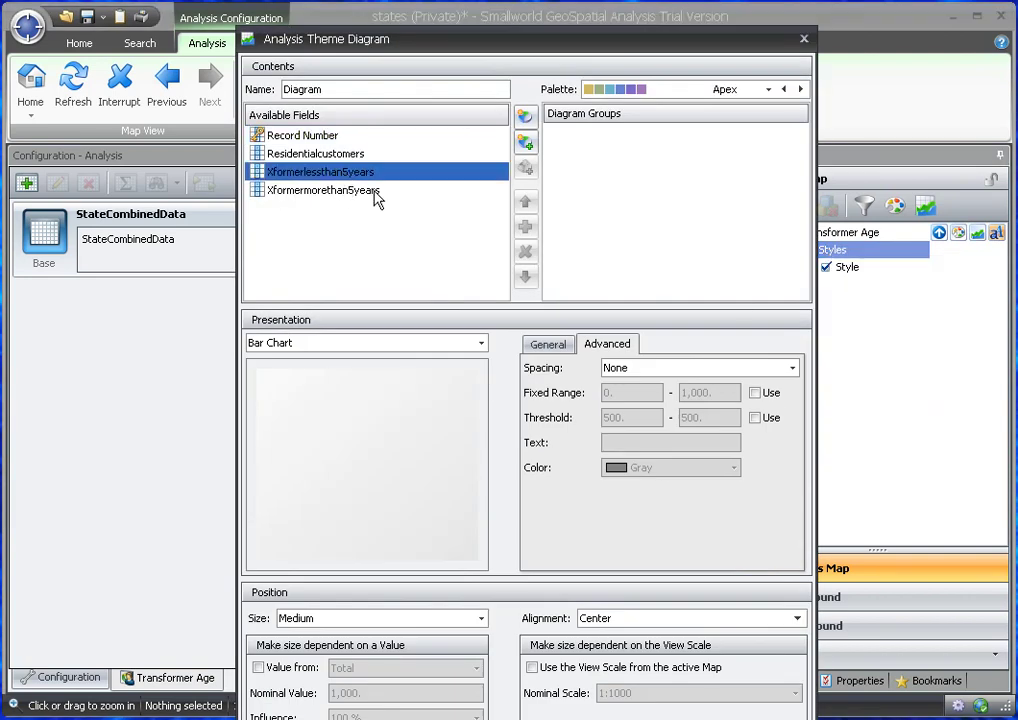
left_click(376, 192, "ctrl")
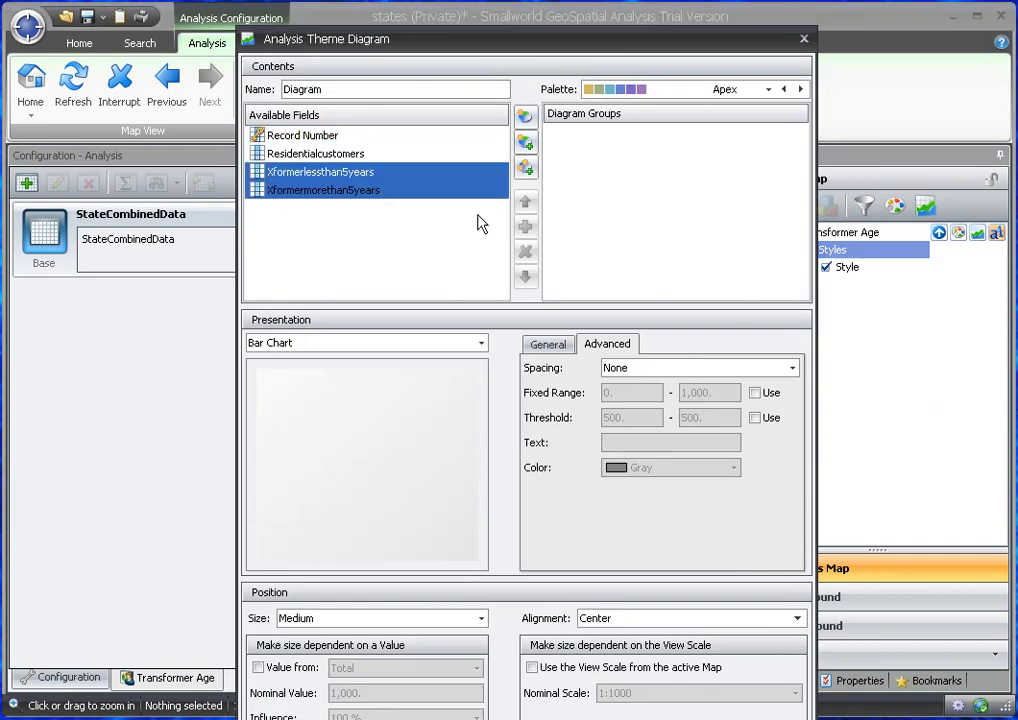
left_click(525, 168)
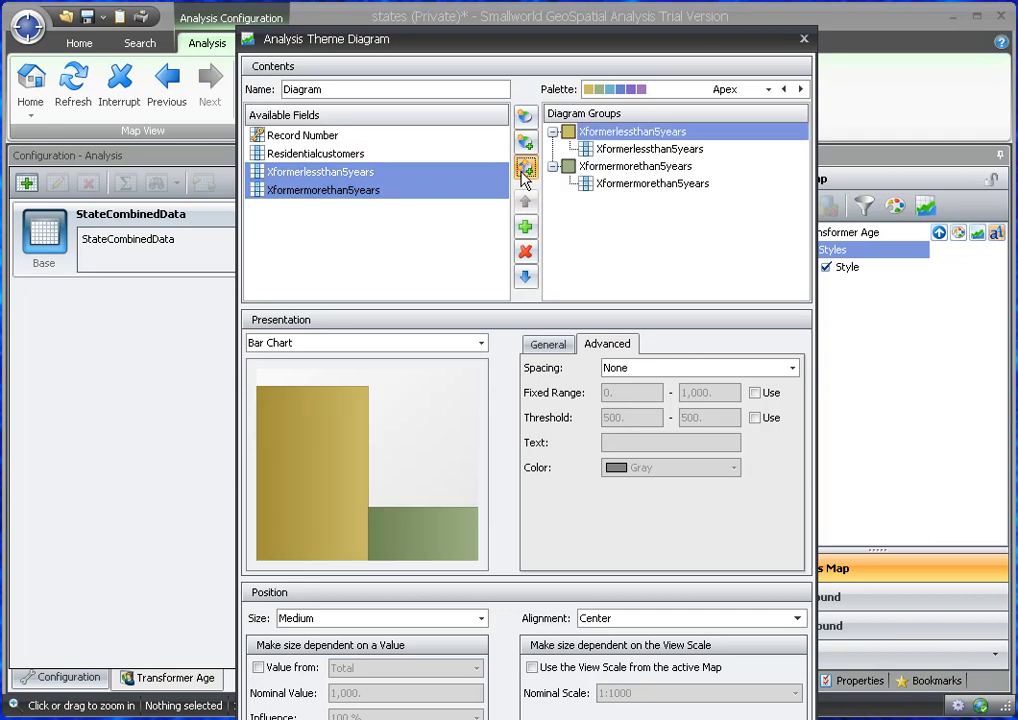
Make the diagram a Small pie chart sized by the Total value
left_click(480, 344)
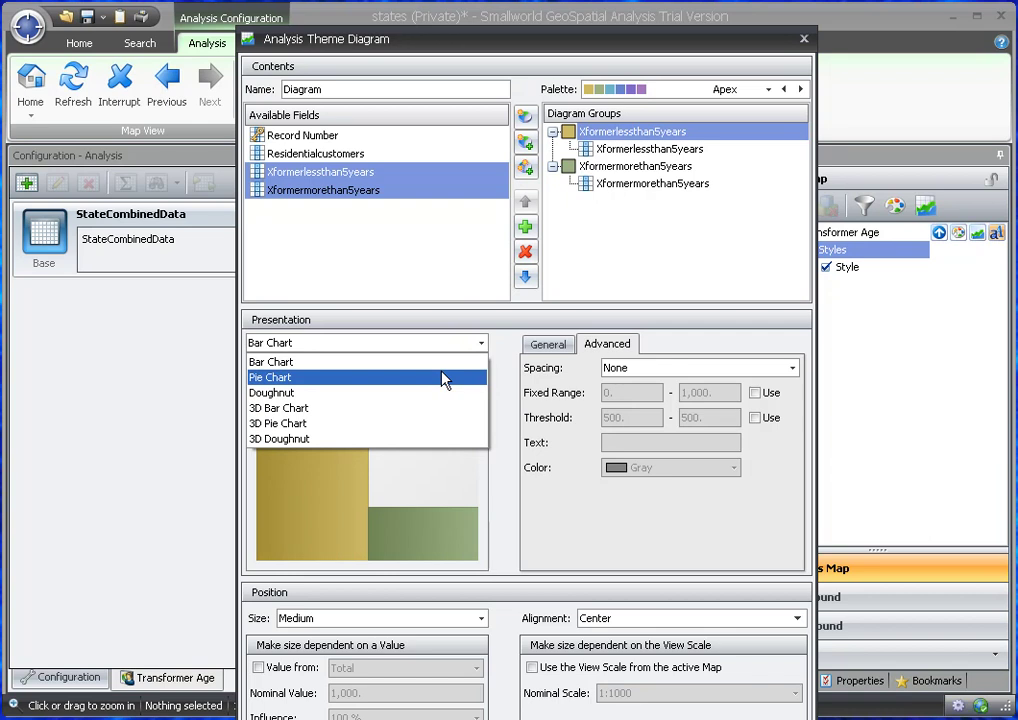
left_click(445, 379)
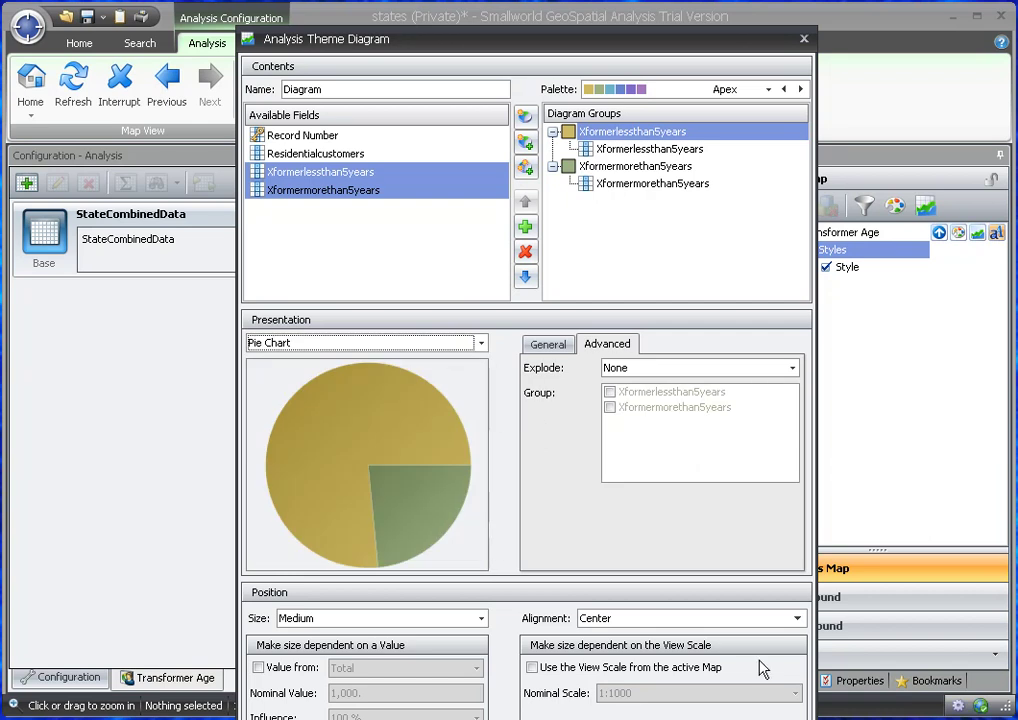
left_click_drag(705, 33, 707, 0)
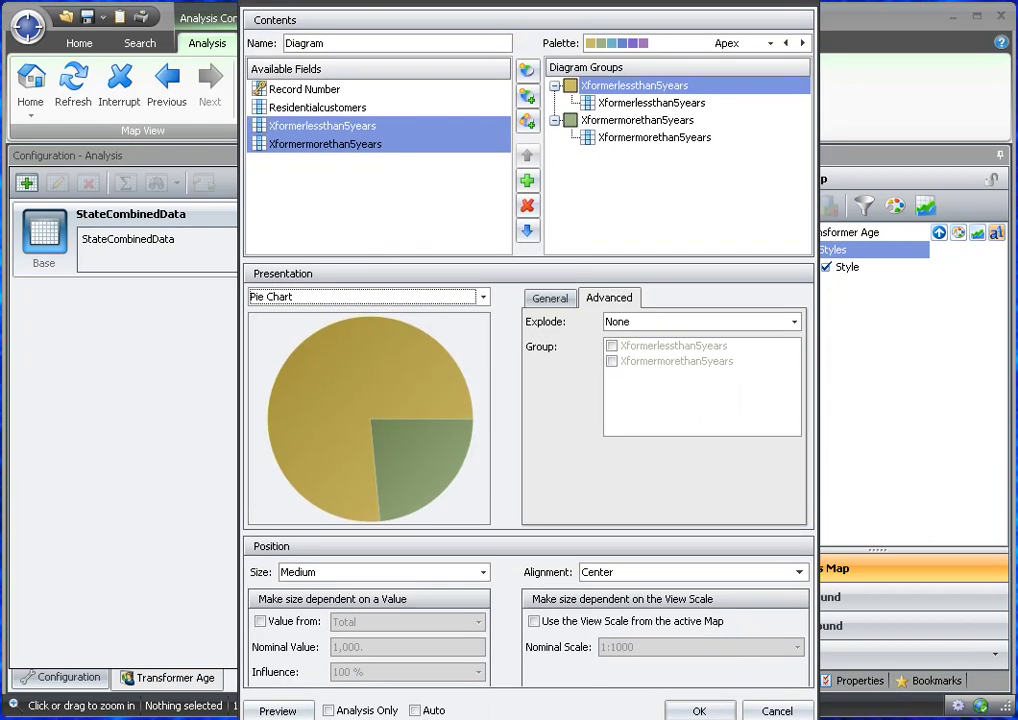
left_click(481, 572)
left_click(455, 607)
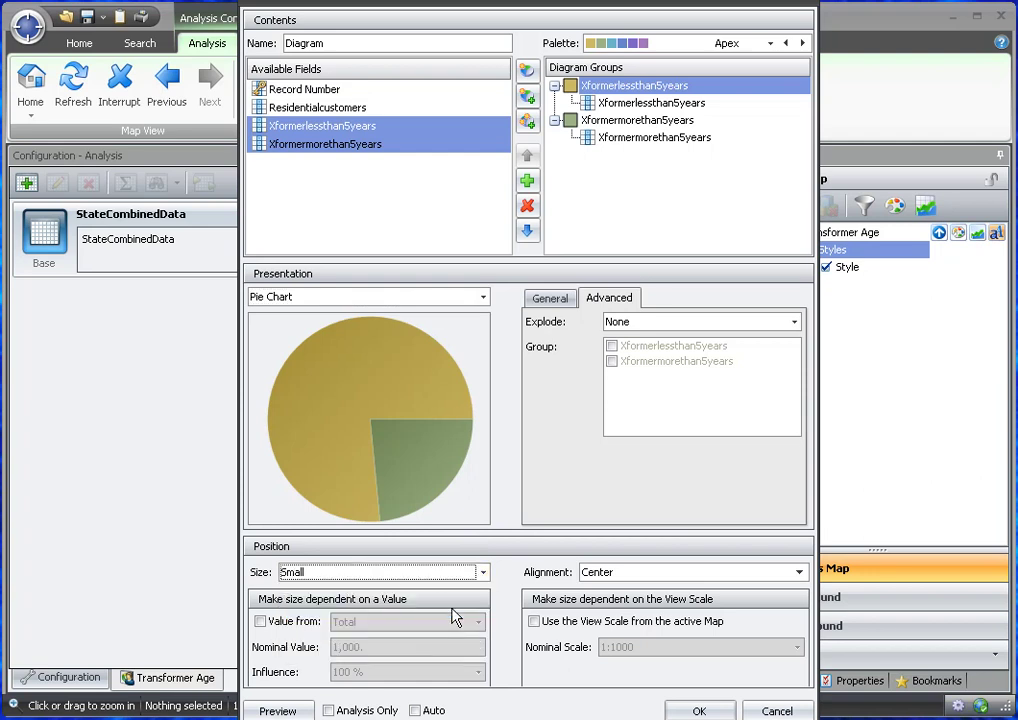
left_click(261, 622)
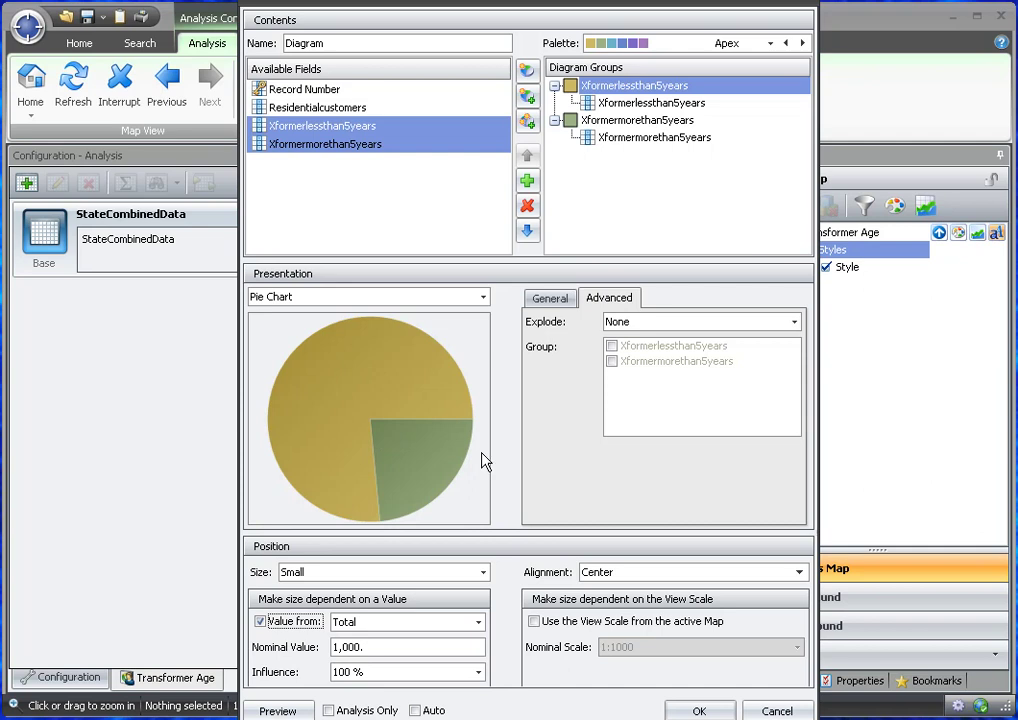
Preview the pie charts on the map and shrink them to Extra Small
left_click(278, 711)
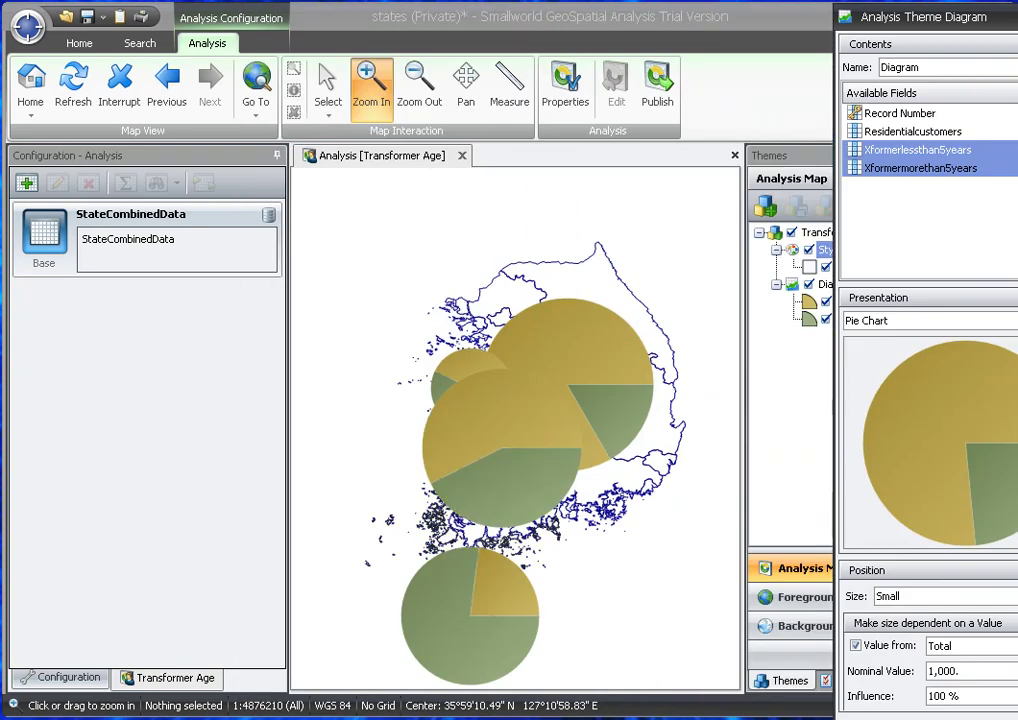
left_click_drag(1017, 18, 788, 18)
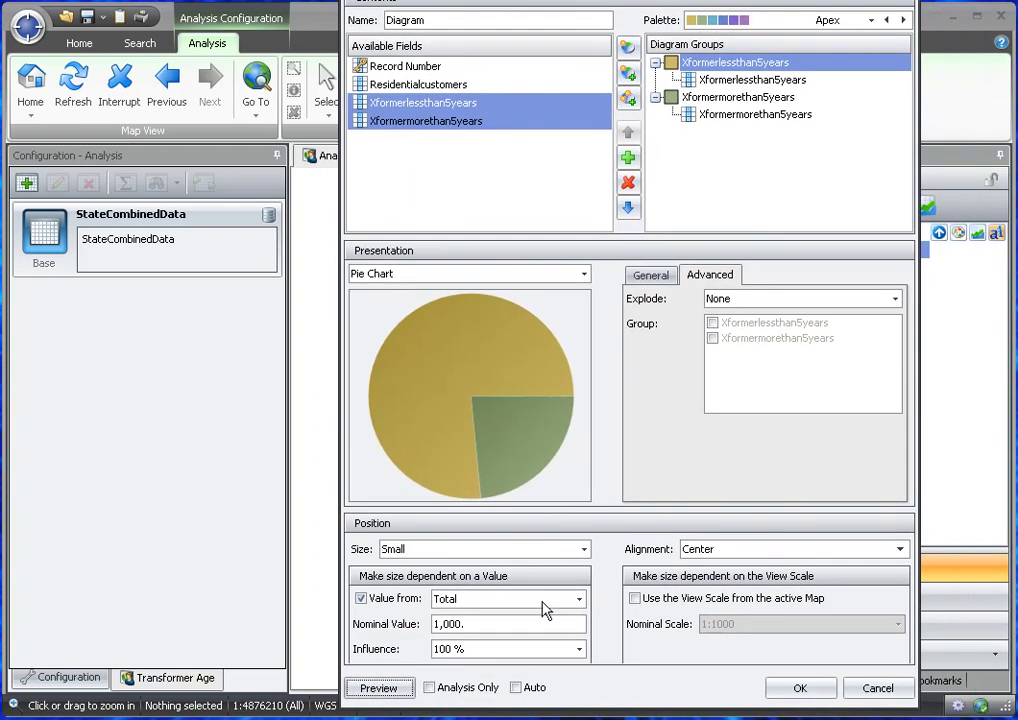
left_click(580, 553)
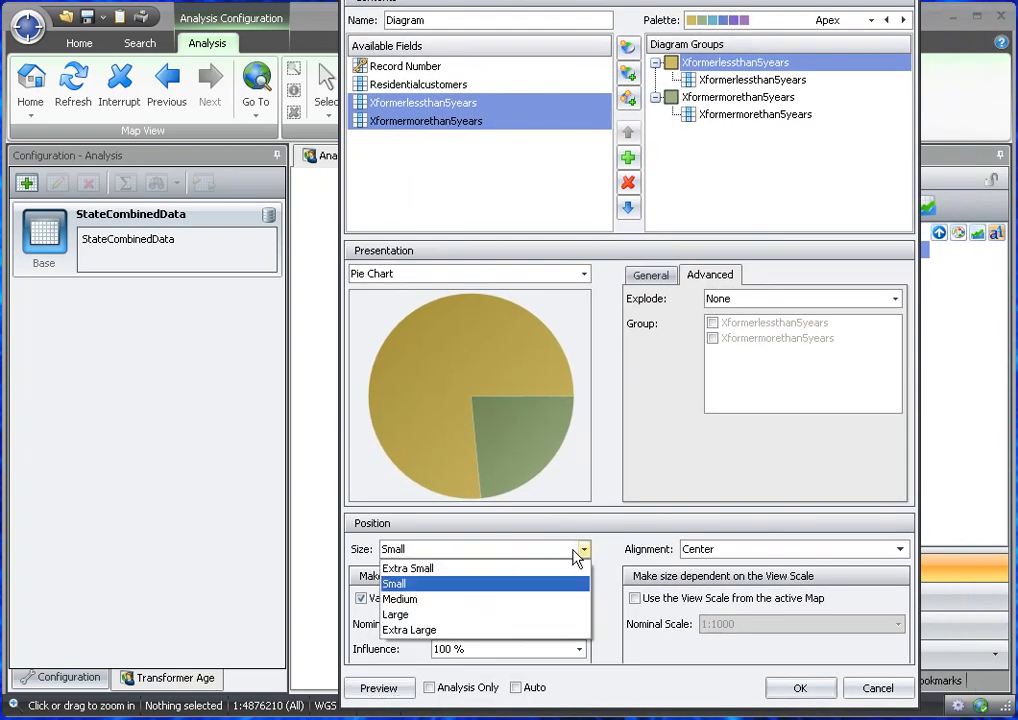
left_click(526, 569)
left_click(398, 692)
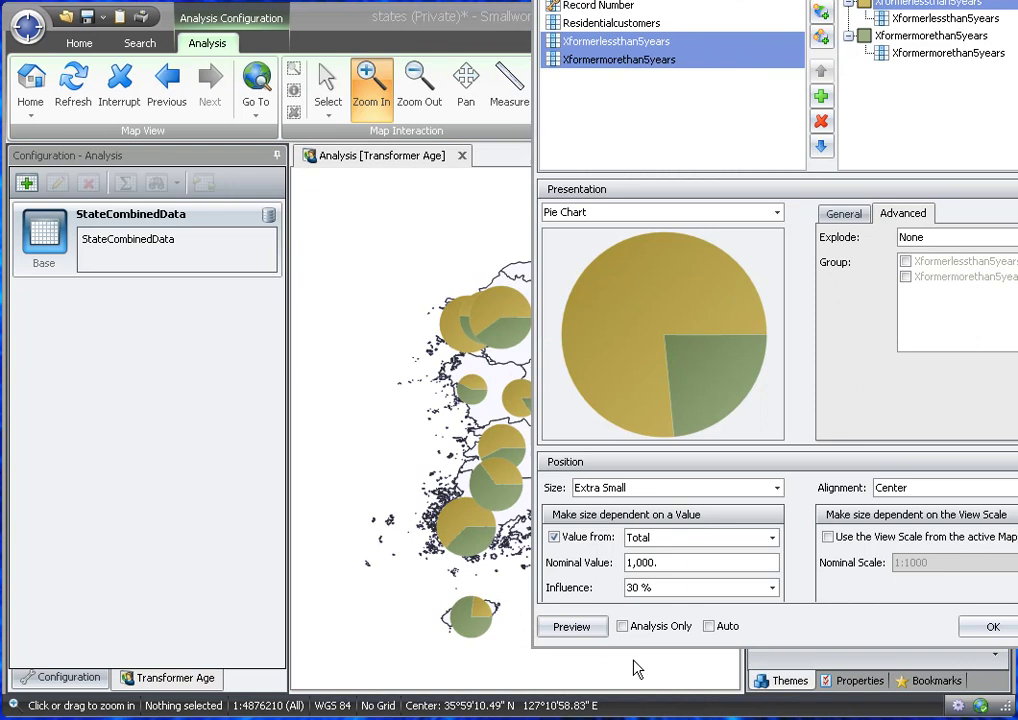
Set the Total-based size influence to 20 % and preview the map
left_click(773, 589)
left_click(769, 698)
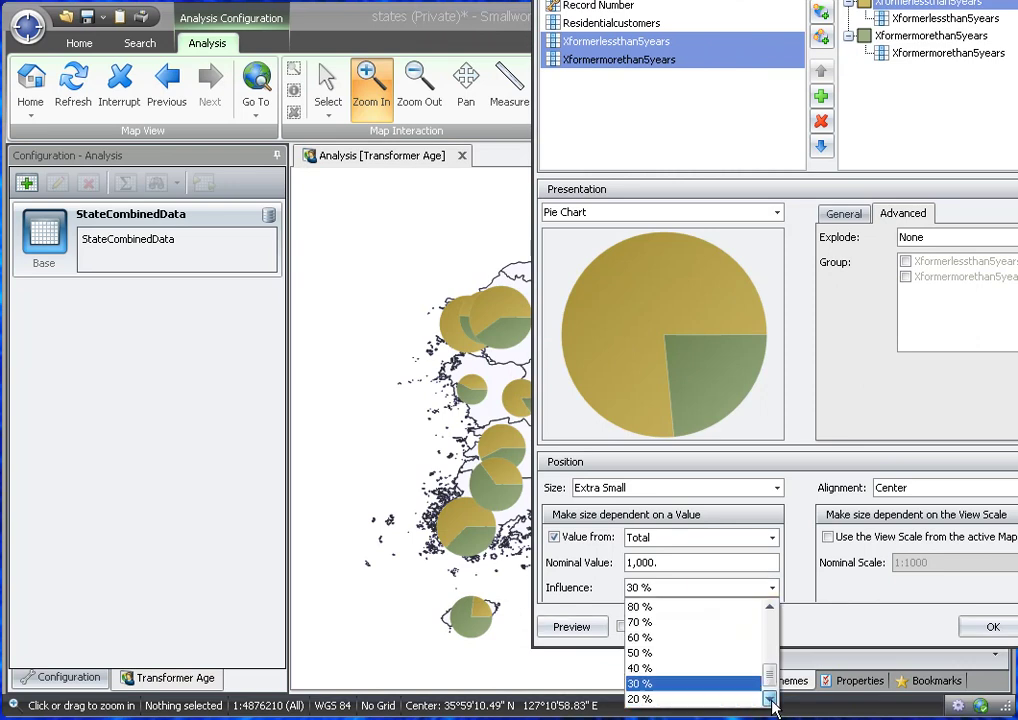
left_click(769, 698)
left_click(700, 683)
left_click(574, 628)
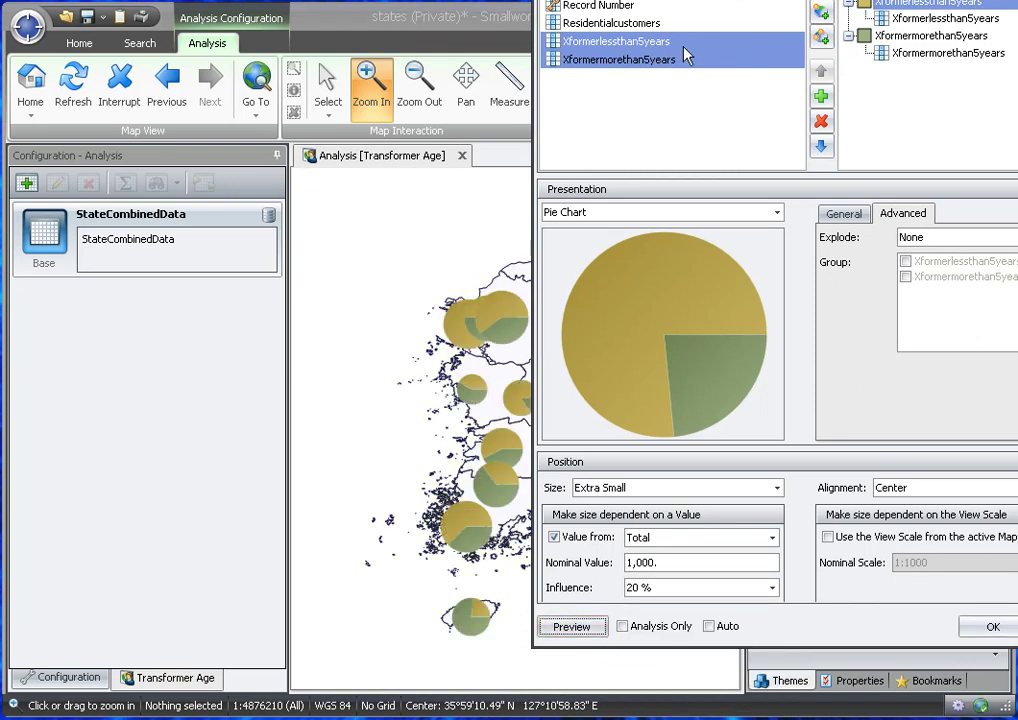
left_click_drag(700, 0, 524, 27)
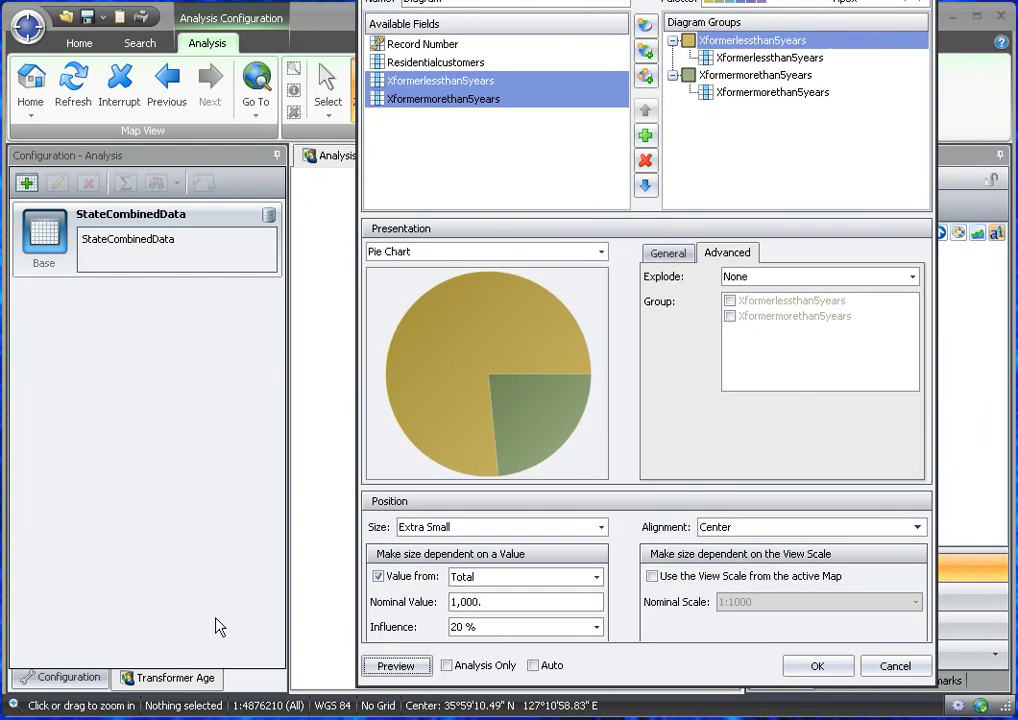
Set pie slice labels to Values positioned Inside and apply the diagram settings
left_click(668, 253)
left_click(724, 253)
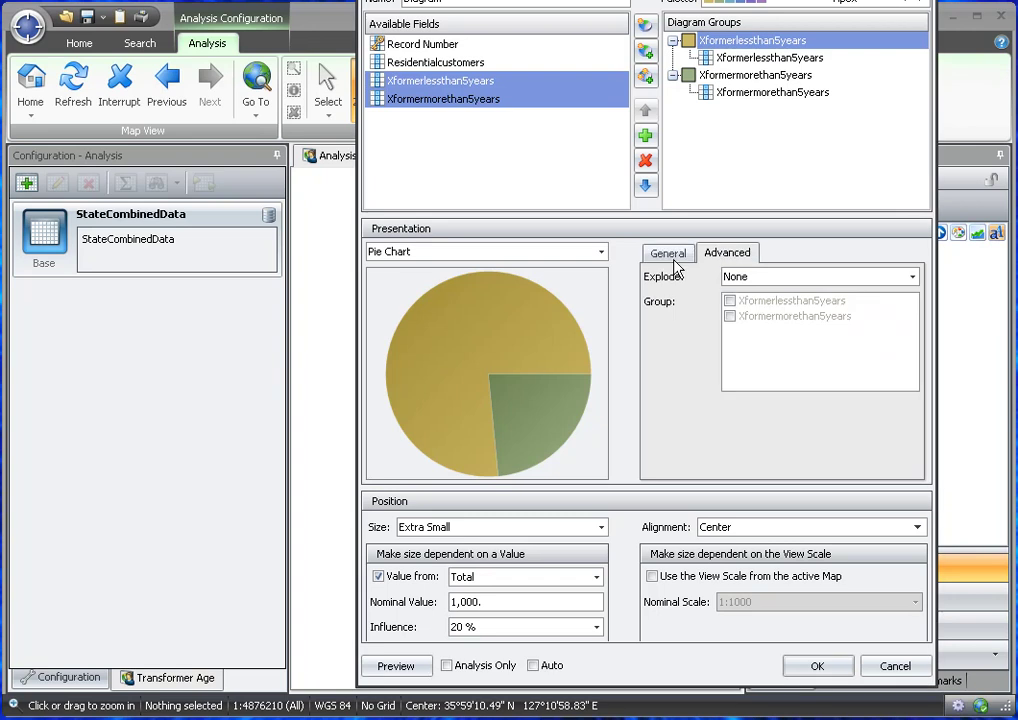
left_click(670, 254)
left_click(849, 352)
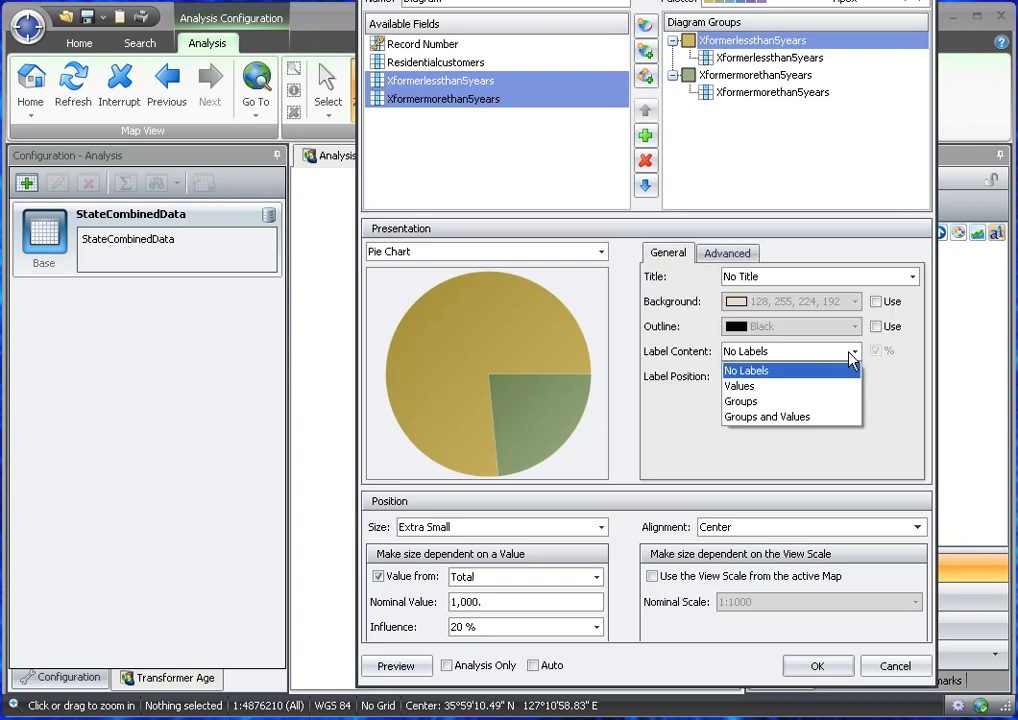
left_click(808, 390)
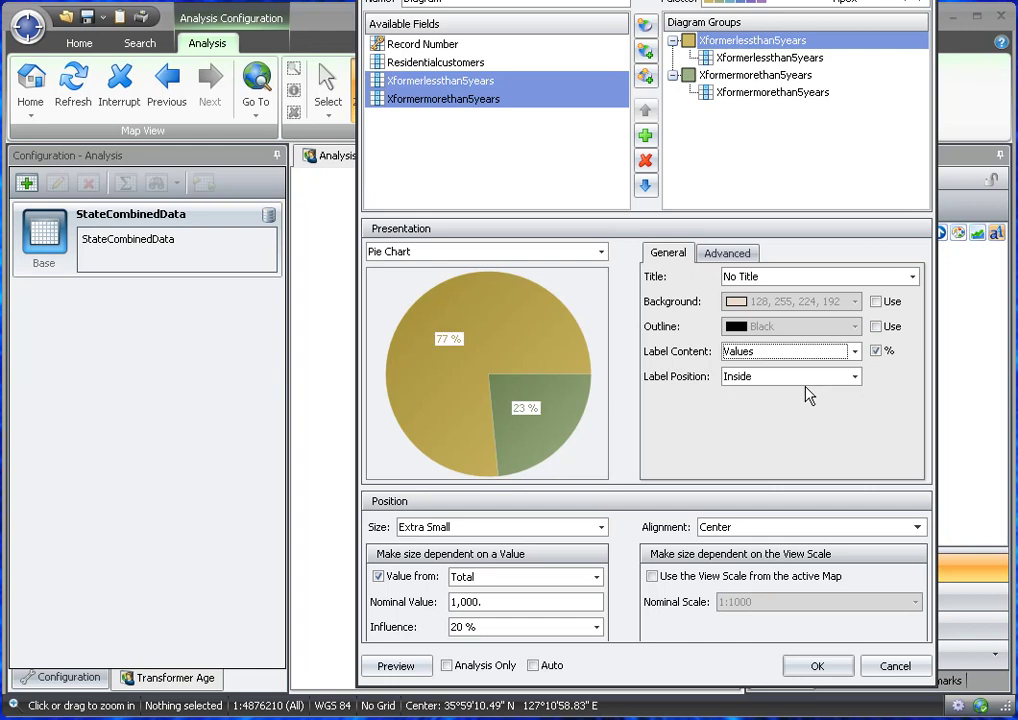
left_click(820, 667)
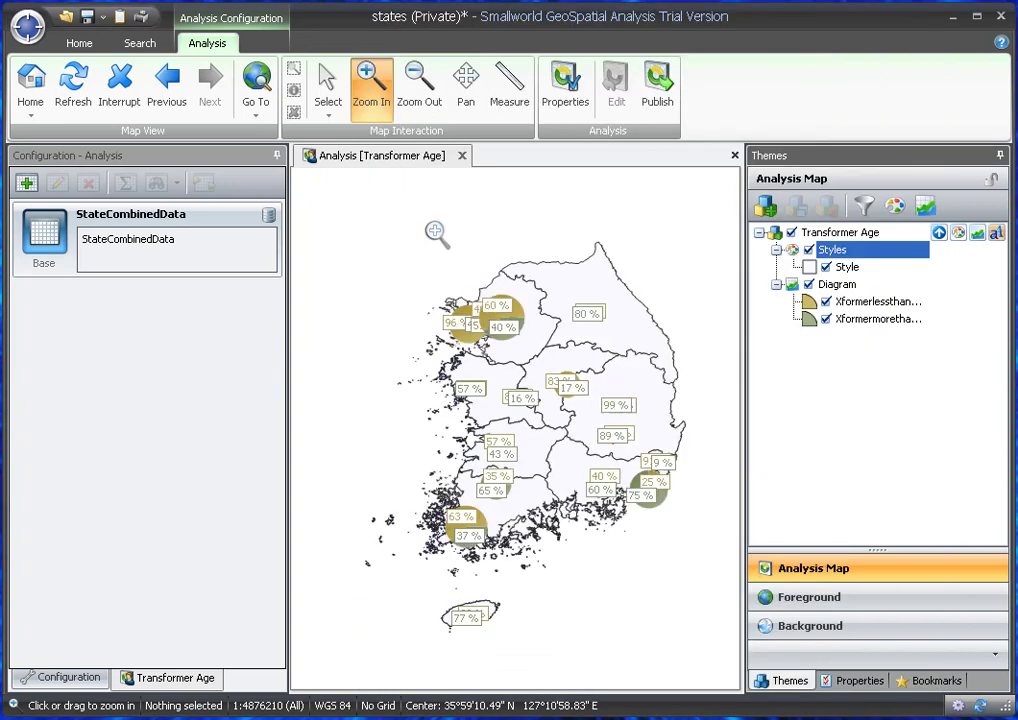
Zoom in twice on central Korea, zoom back out, and bring up the Diagram theme's options
left_click(504, 409)
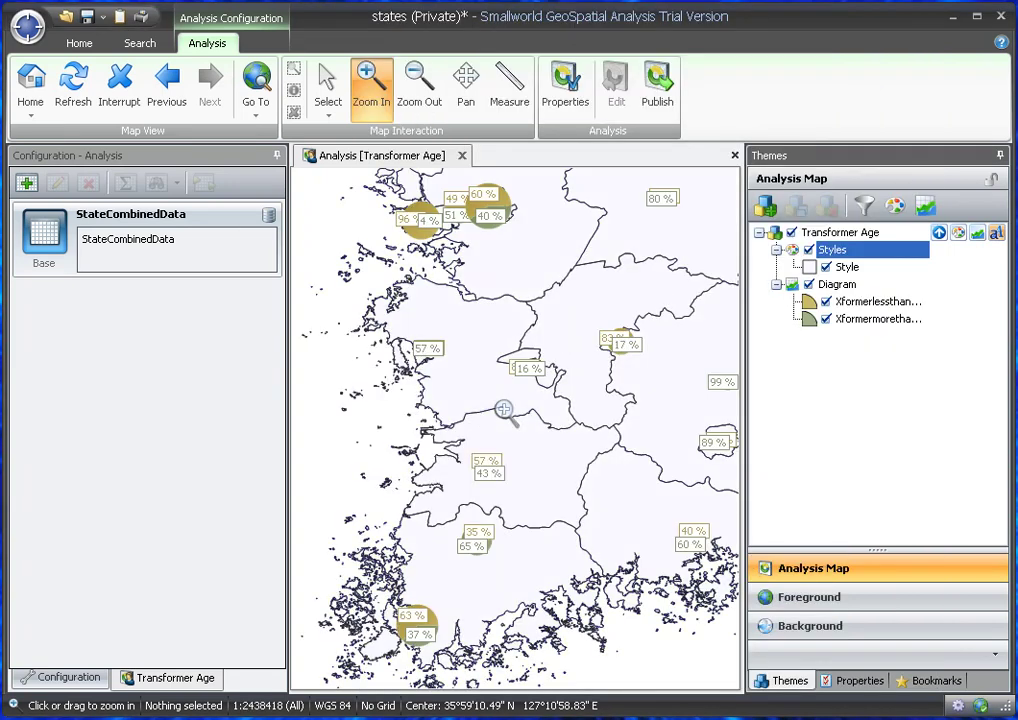
left_click(504, 409)
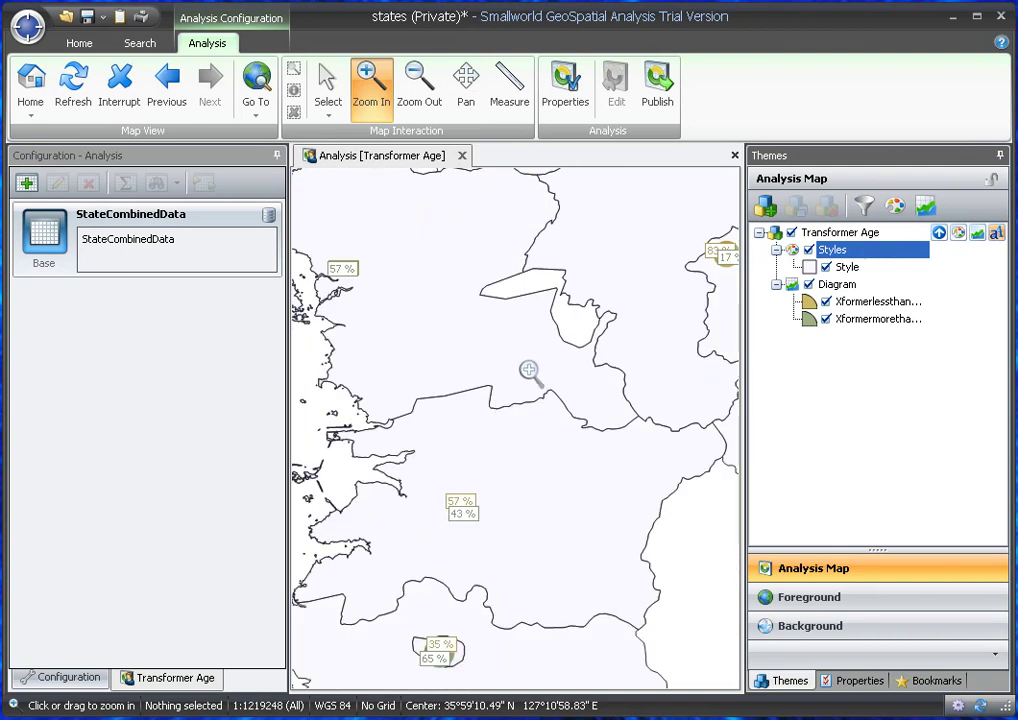
scroll(508, 452, "down", 1)
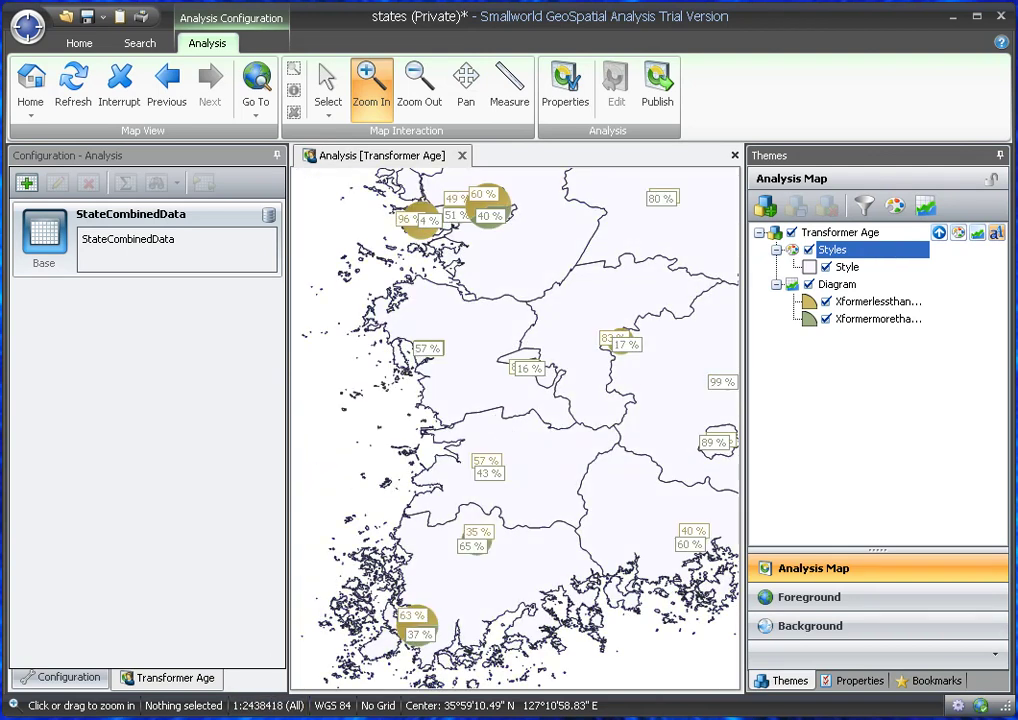
right_click(825, 285)
Scale the pie charts by the map's view scale instead of Total, preview, and apply
left_click(877, 369)
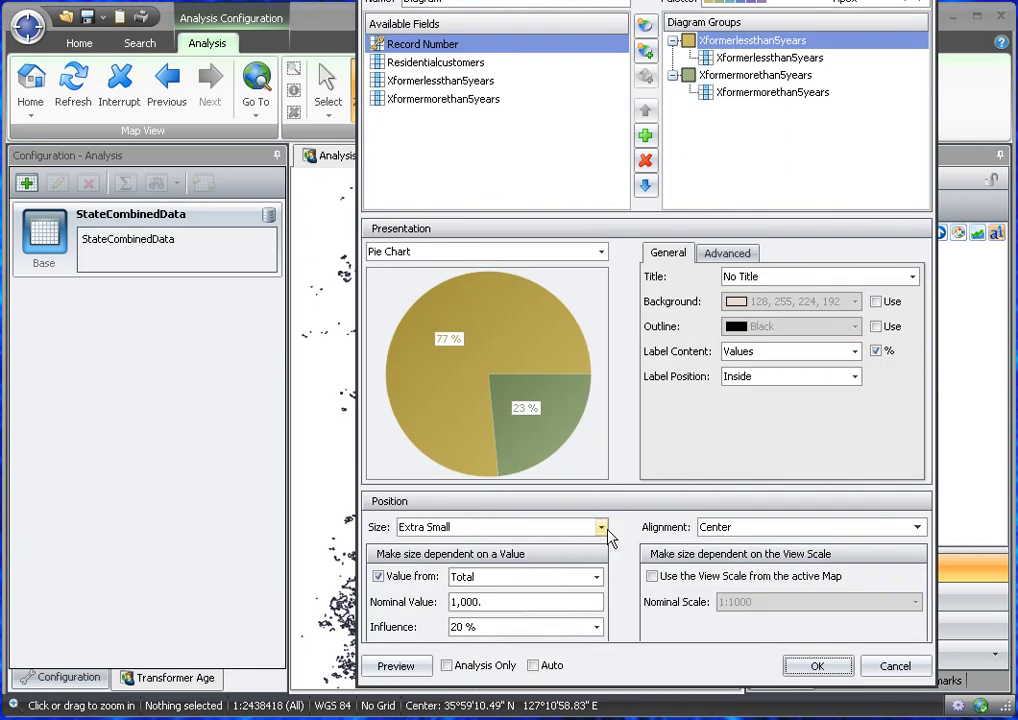
left_click(652, 577)
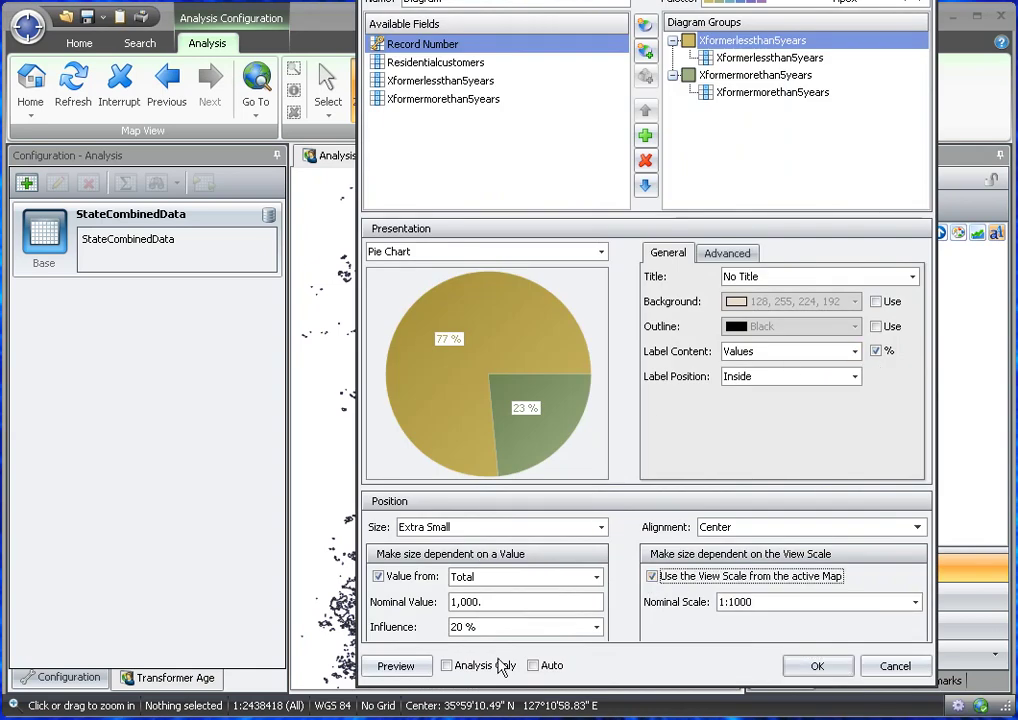
left_click(394, 587)
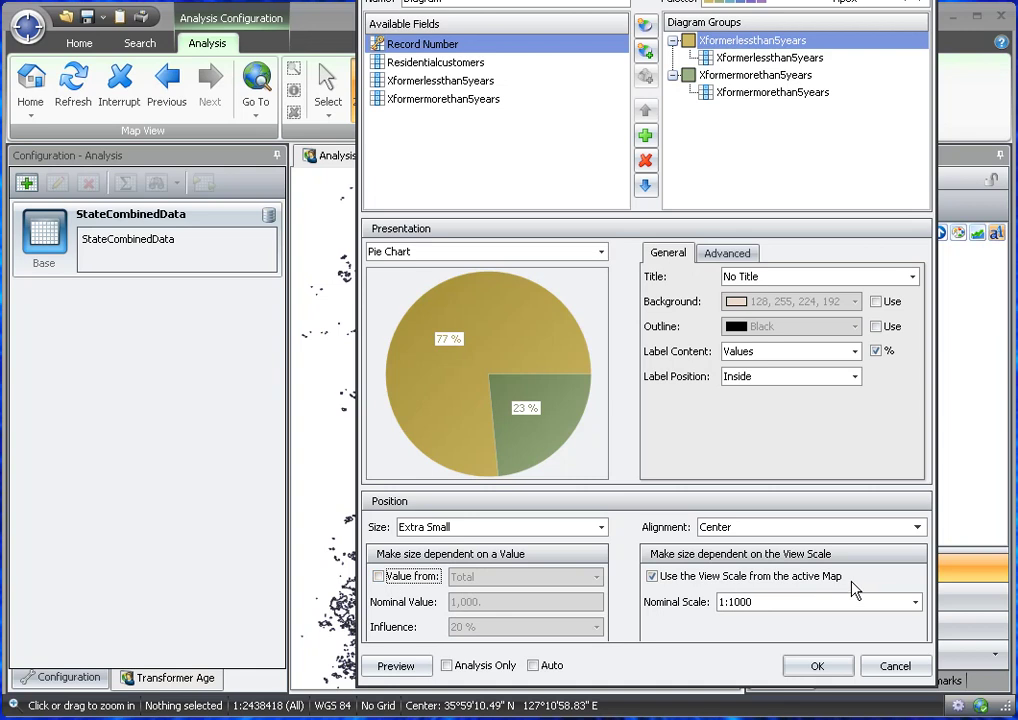
left_click(386, 667)
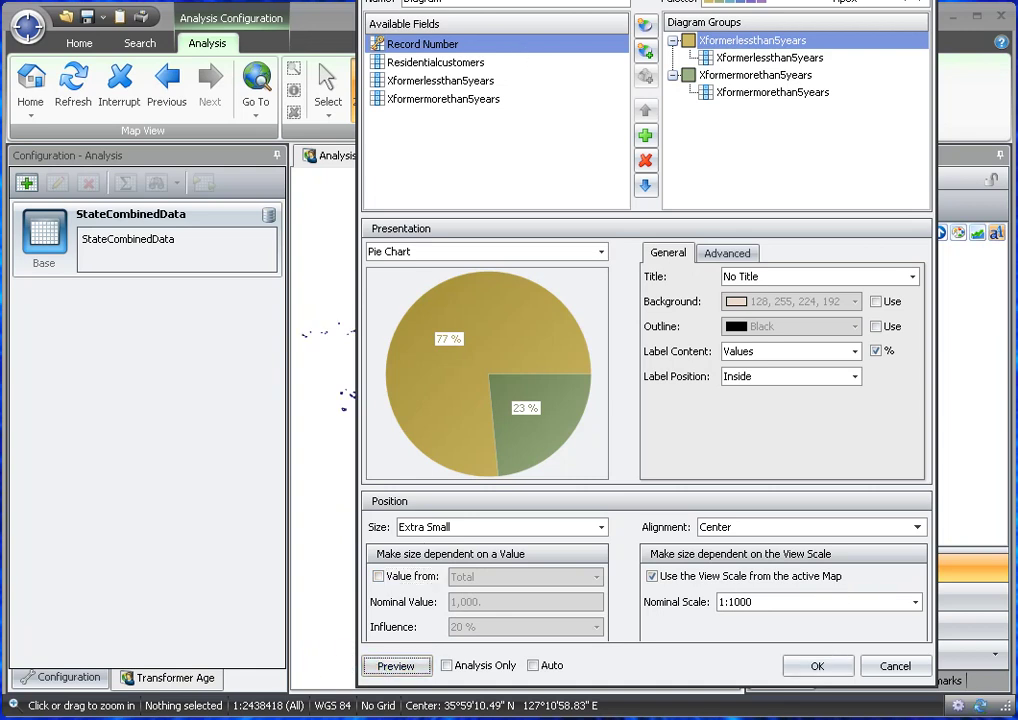
left_click_drag(600, 2, 930, 0)
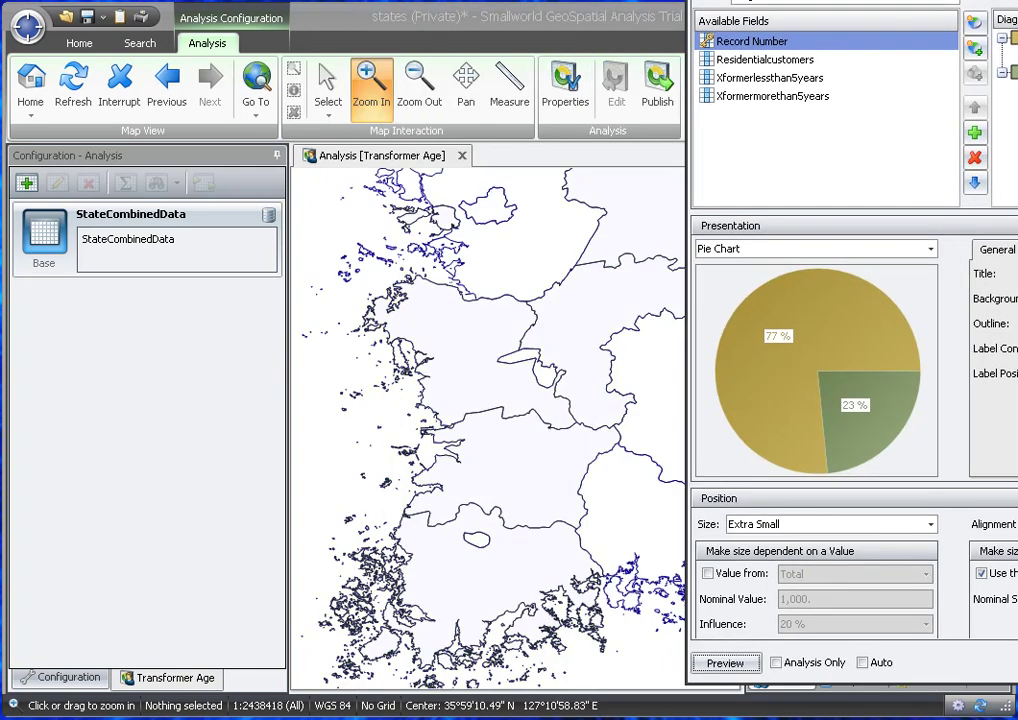
key("Return")
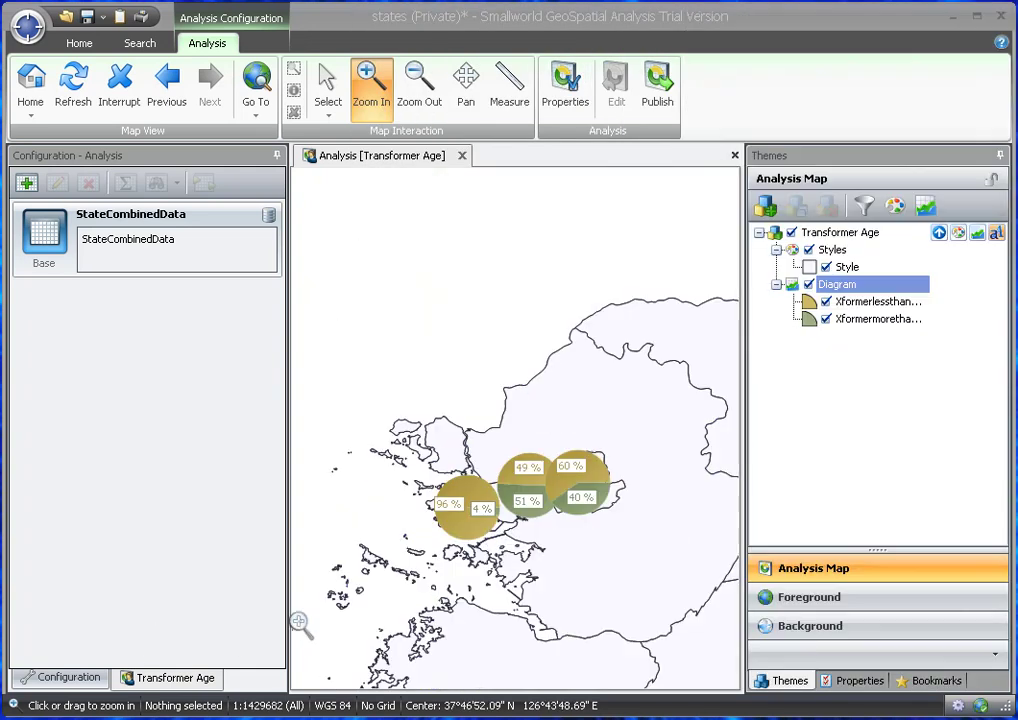
Zoom out and pan to see all of Korea, then zoom in on north-western Korea
left_click(417, 97)
left_click(553, 537)
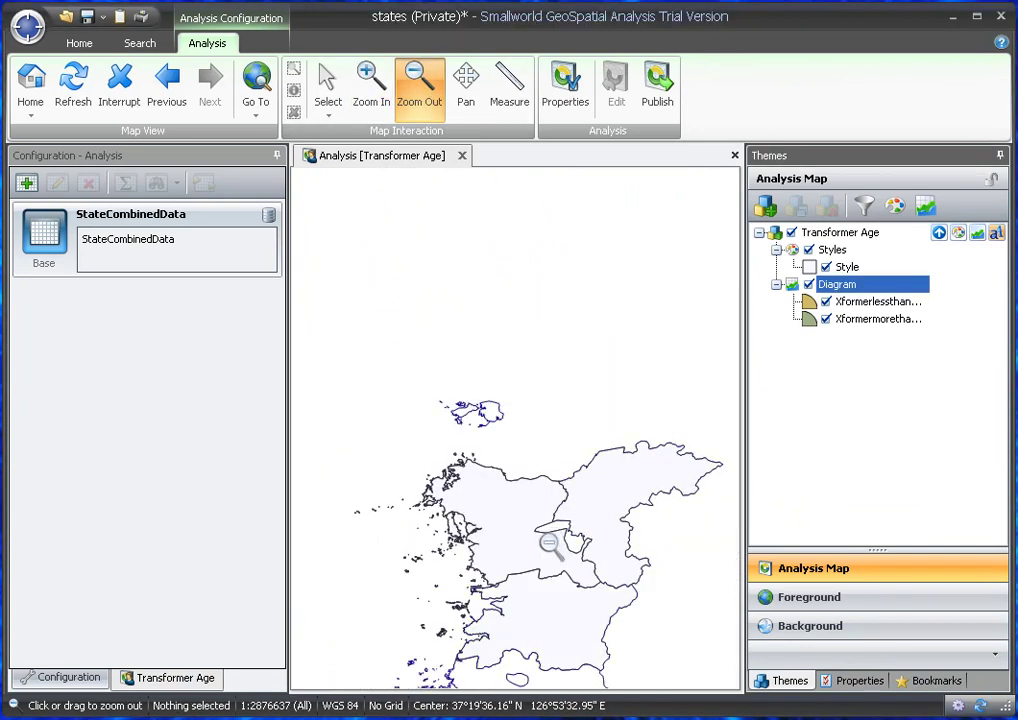
left_click(536, 558)
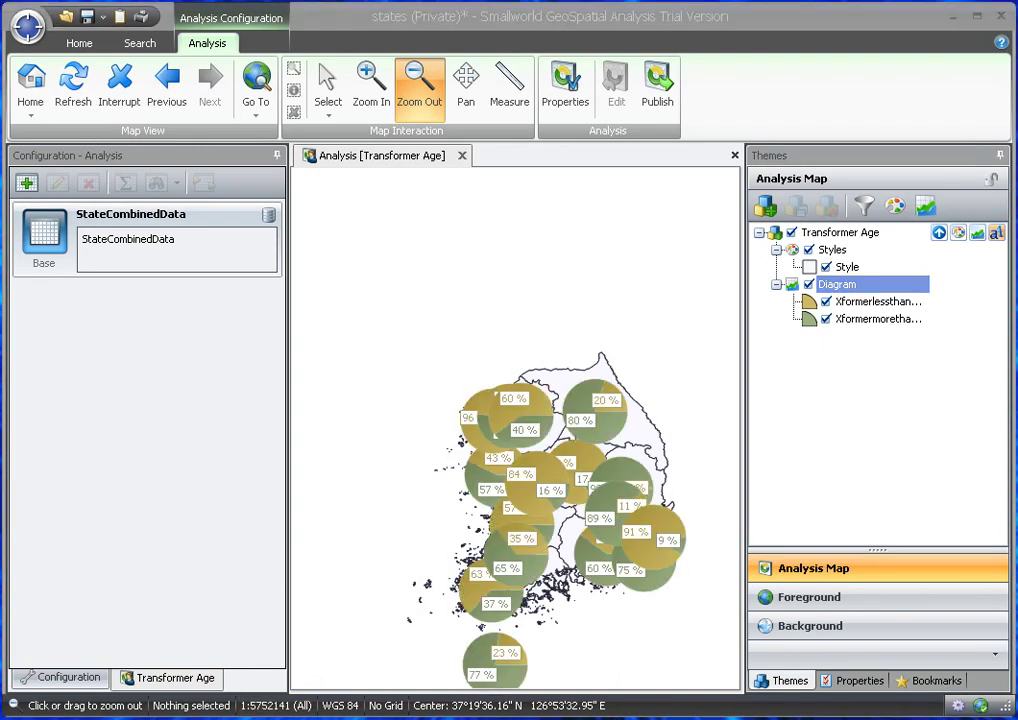
left_click_drag(643, 648, 590, 528)
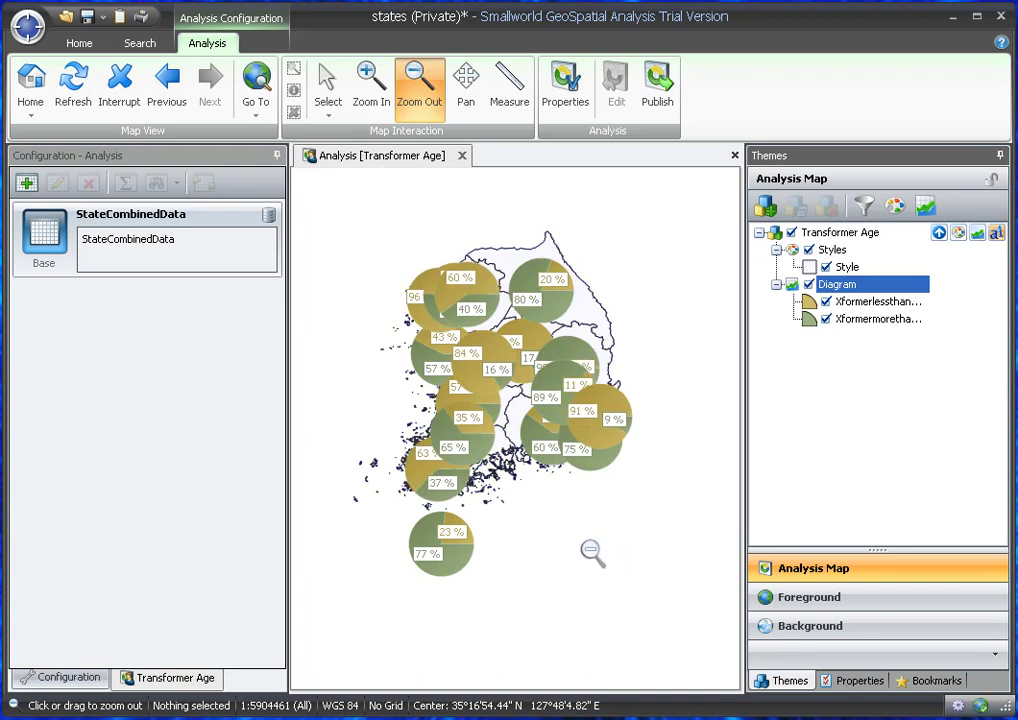
left_click(562, 372)
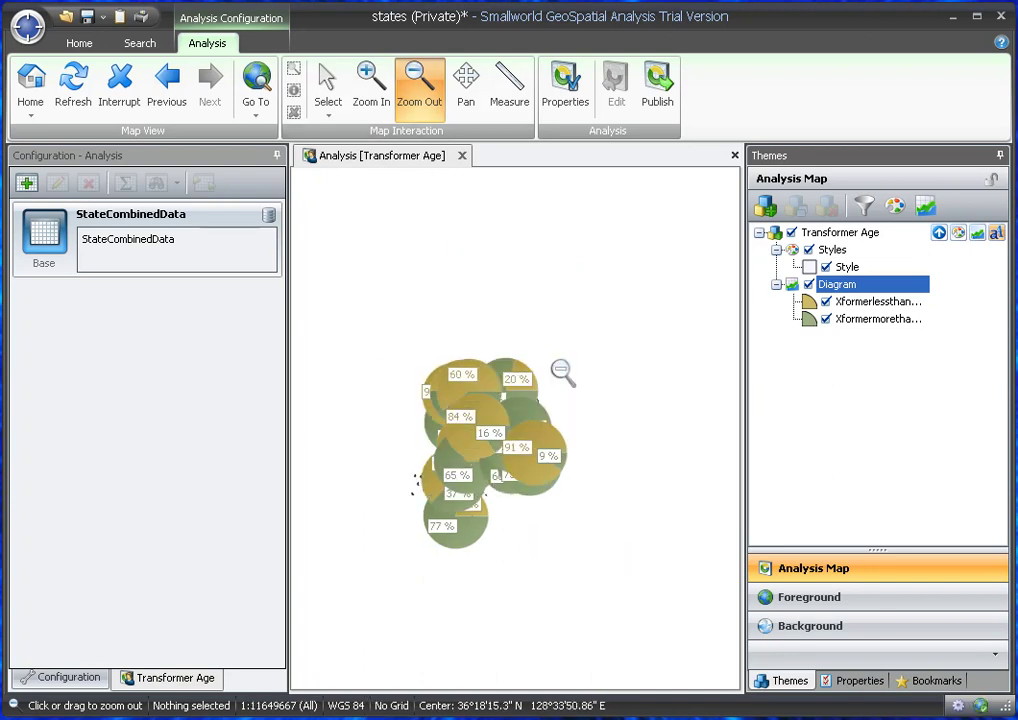
left_click(371, 88)
left_click_drag(368, 305, 590, 557)
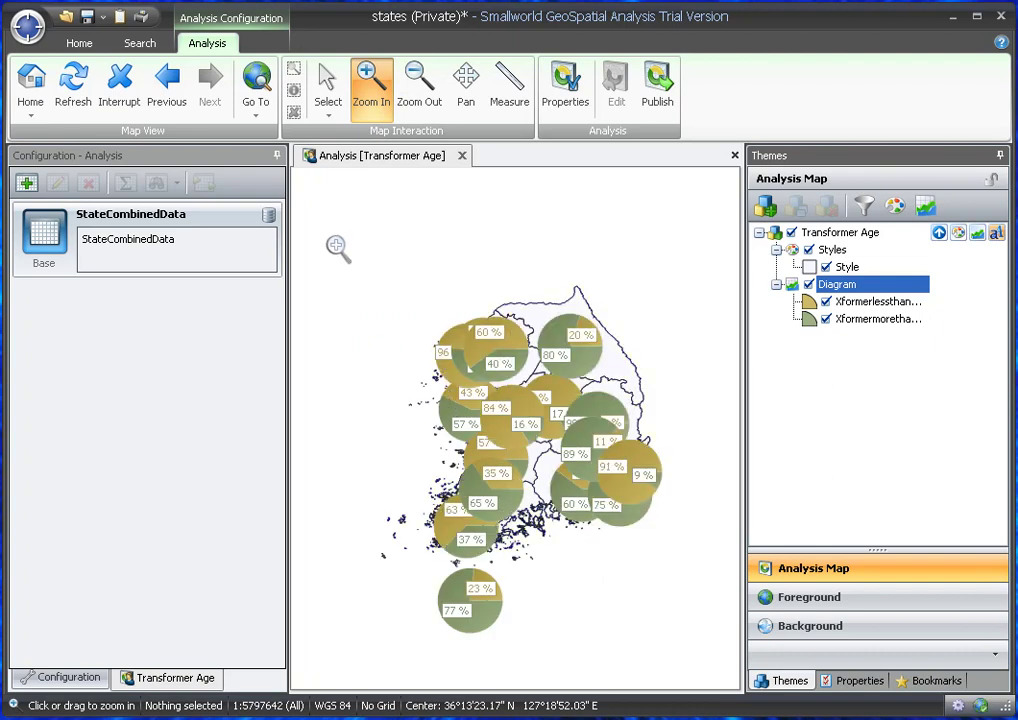
left_click_drag(337, 247, 664, 538)
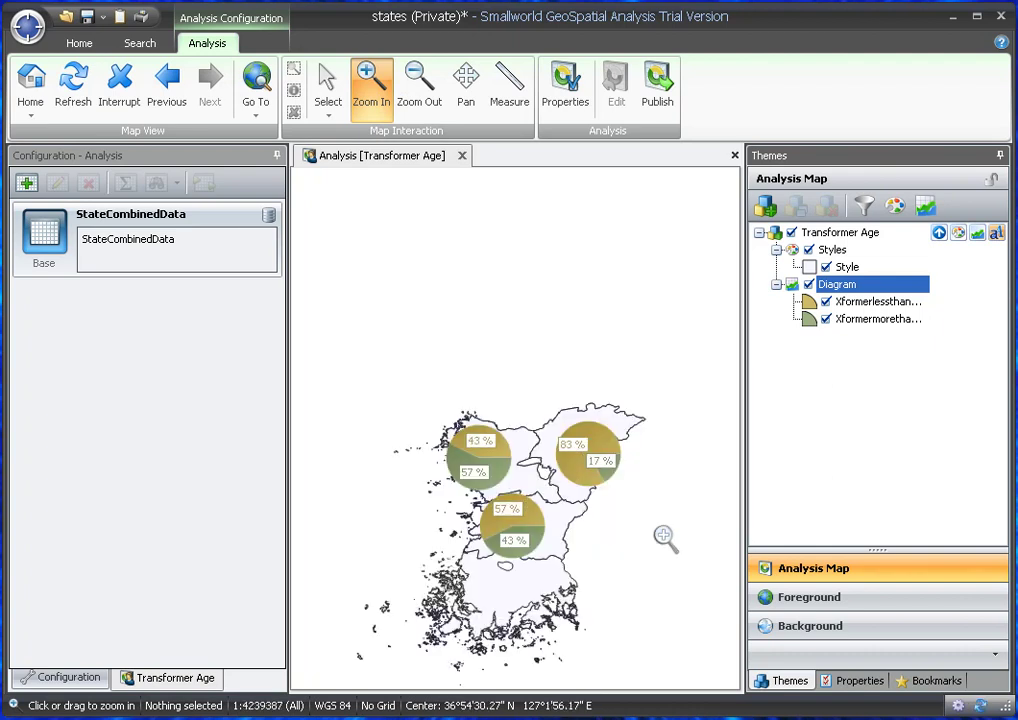
left_click_drag(372, 248, 624, 494)
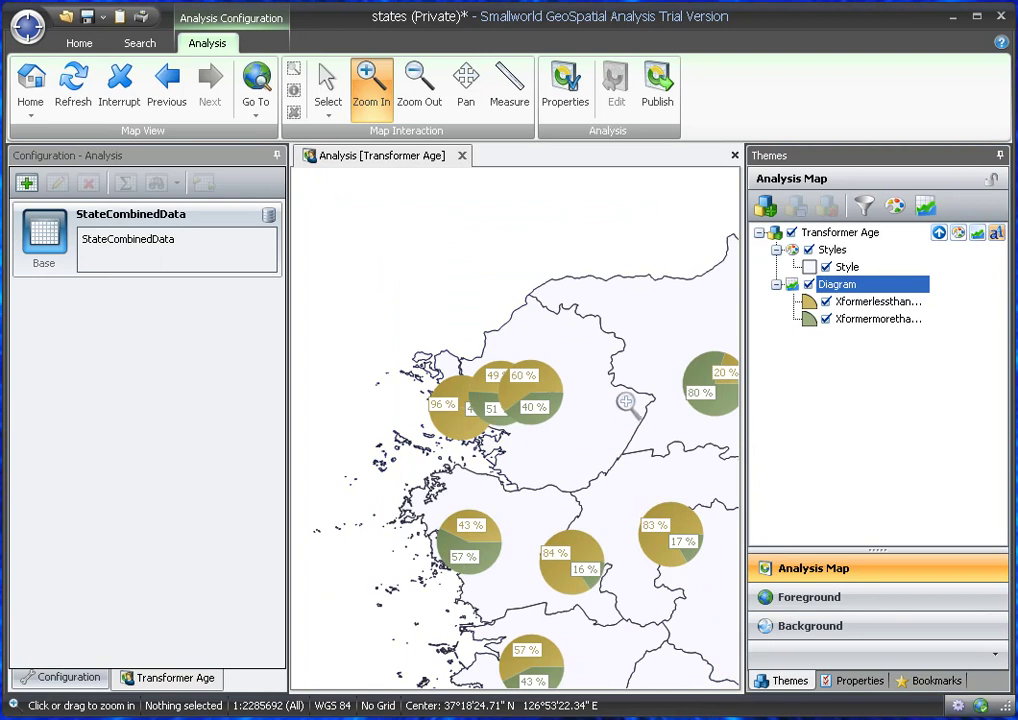
Shift the print-area frame over the pie charts, then close the print settings
left_click(142, 18)
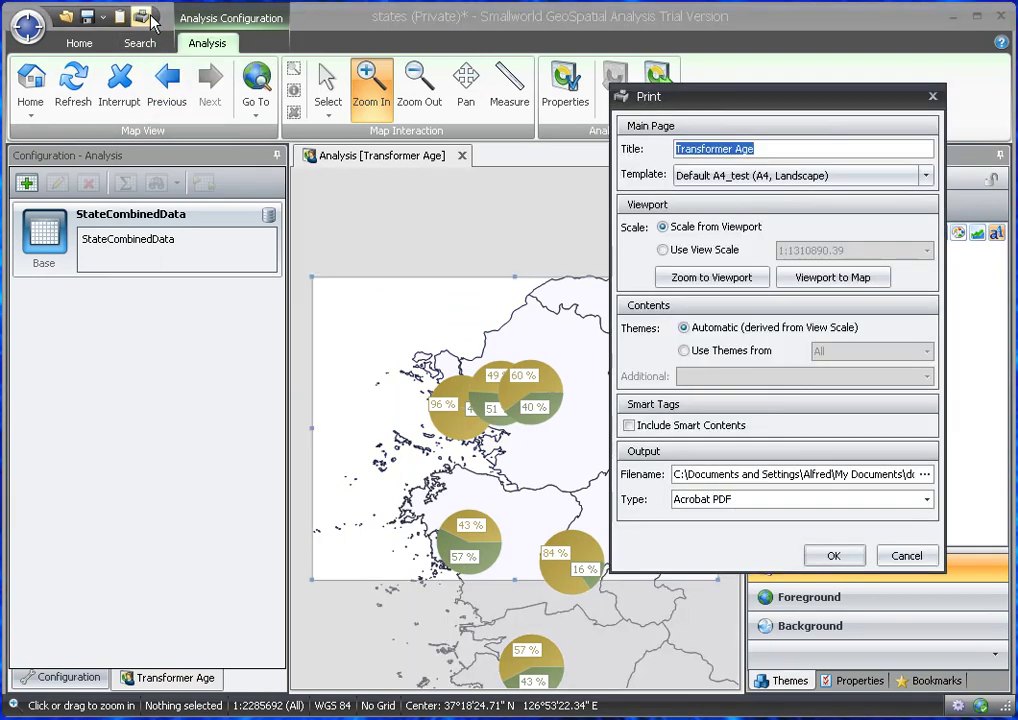
left_click_drag(731, 118, 968, 108)
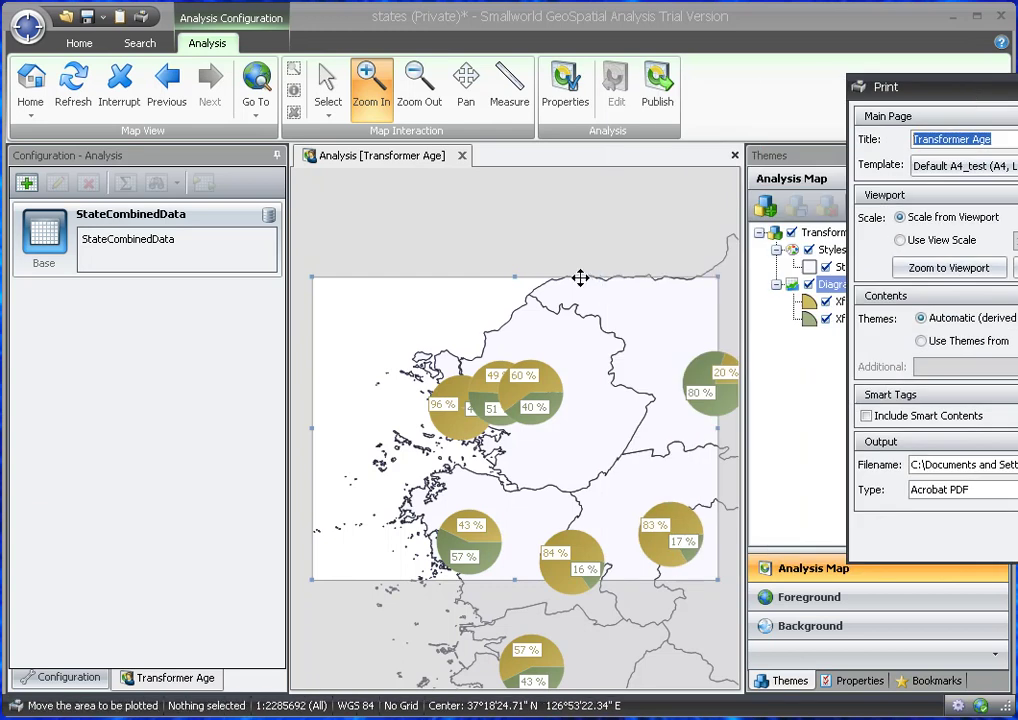
mouse_move(580, 277)
left_mouse_down()
mouse_move(619, 270)
mouse_move(589, 270)
left_mouse_up()
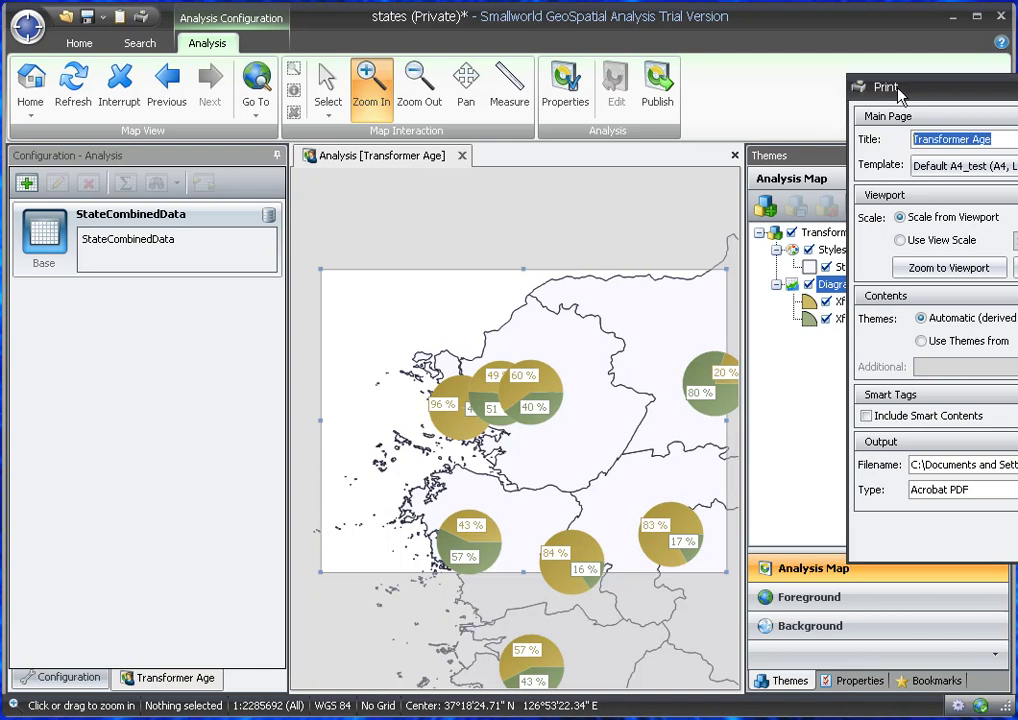
left_click_drag(907, 88, 599, 68)
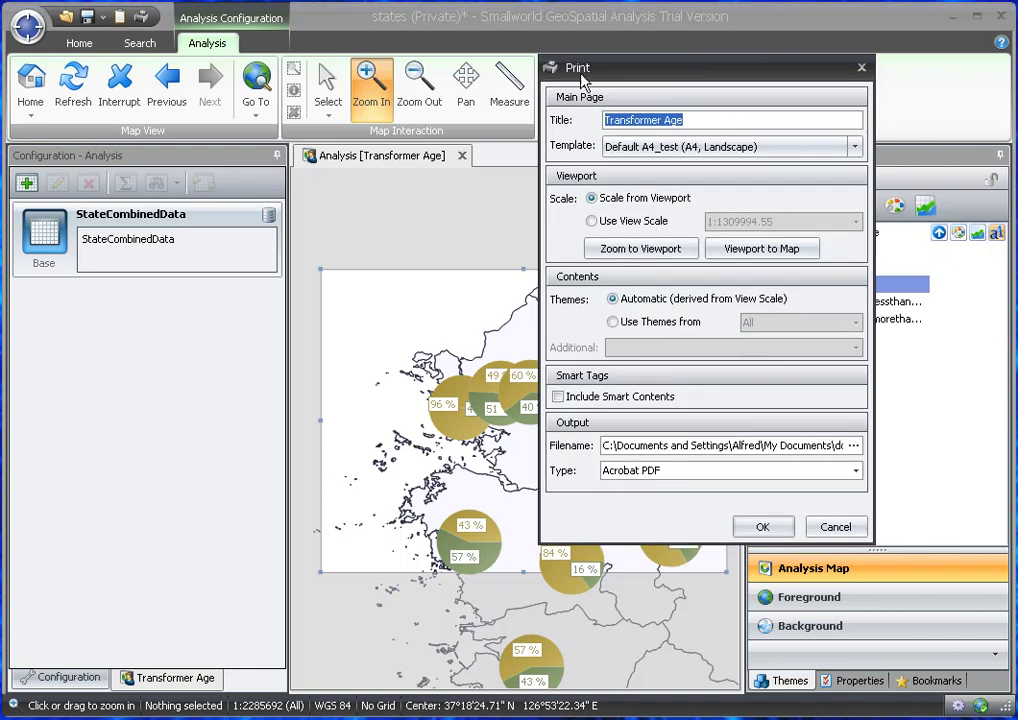
left_click(836, 528)
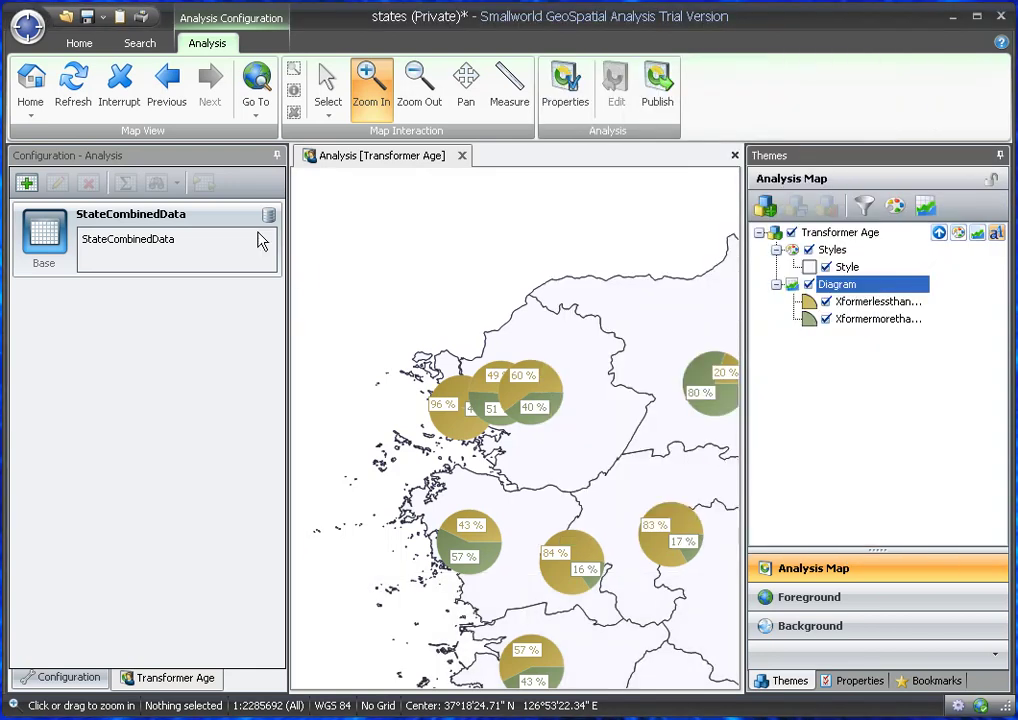
Print the map to Acrobat PDF with the title Transformer Age
left_click(141, 17)
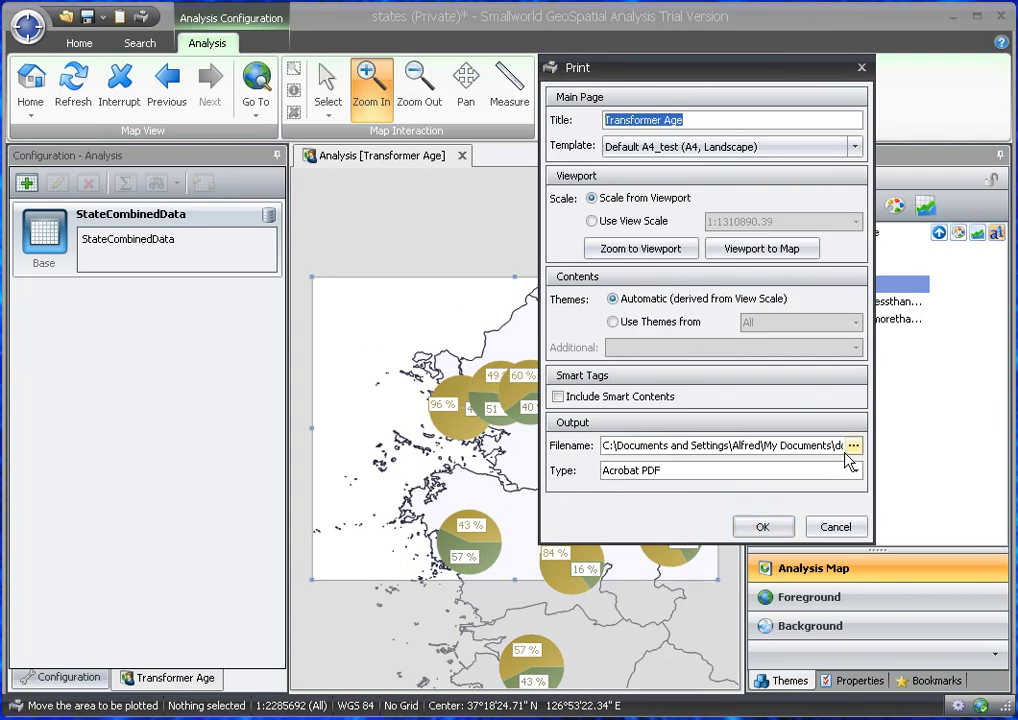
left_click(812, 476)
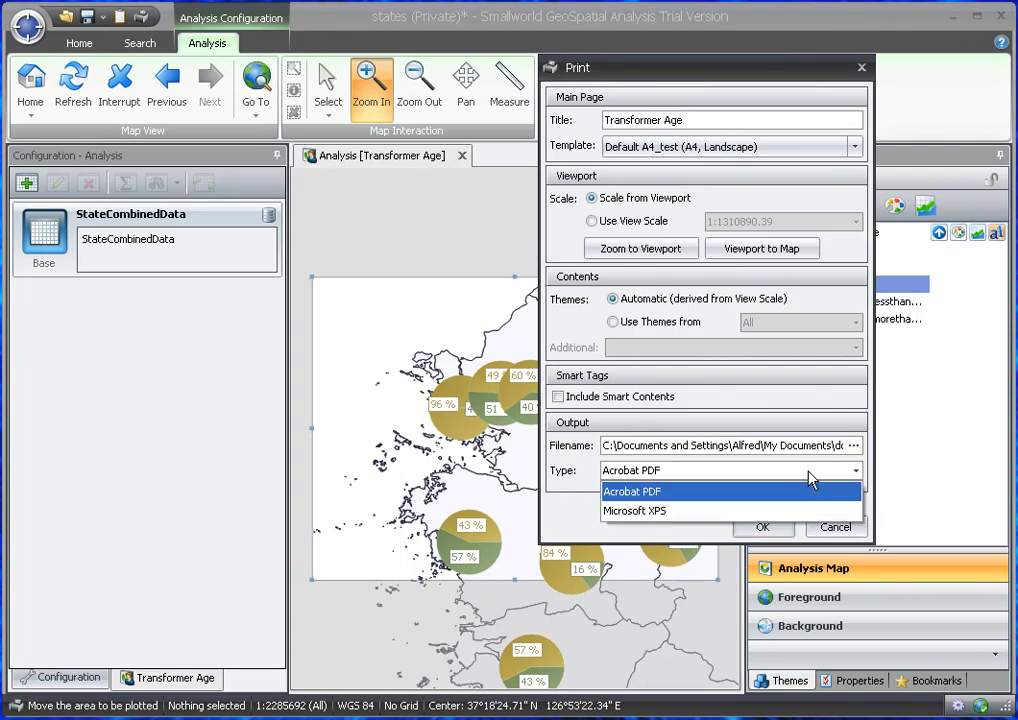
left_click(790, 489)
left_click(770, 530)
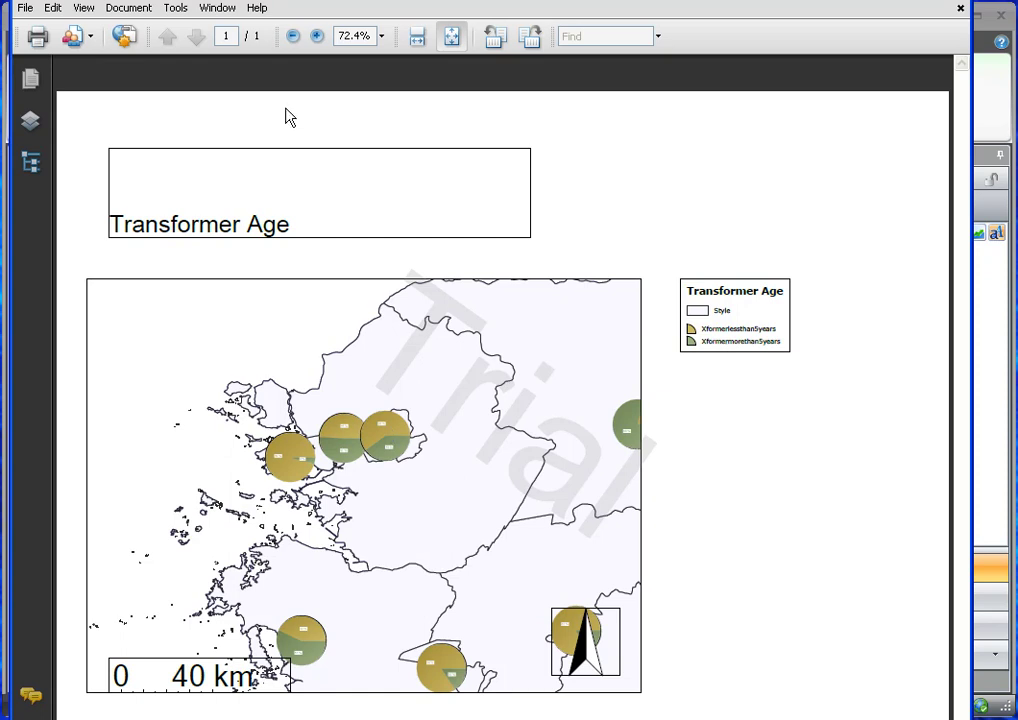
Zoom the PDF to 150% then 300% and scroll to the north-western pie-chart labels
left_click(318, 37)
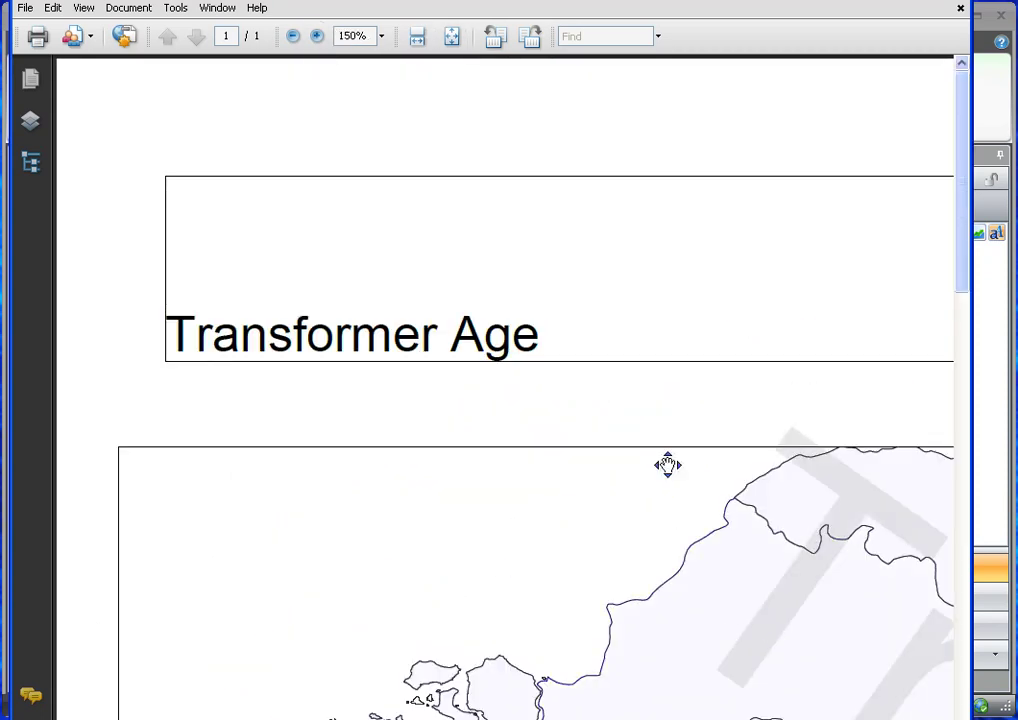
scroll(720, 609, "down", 3)
scroll(681, 544, "down", 2)
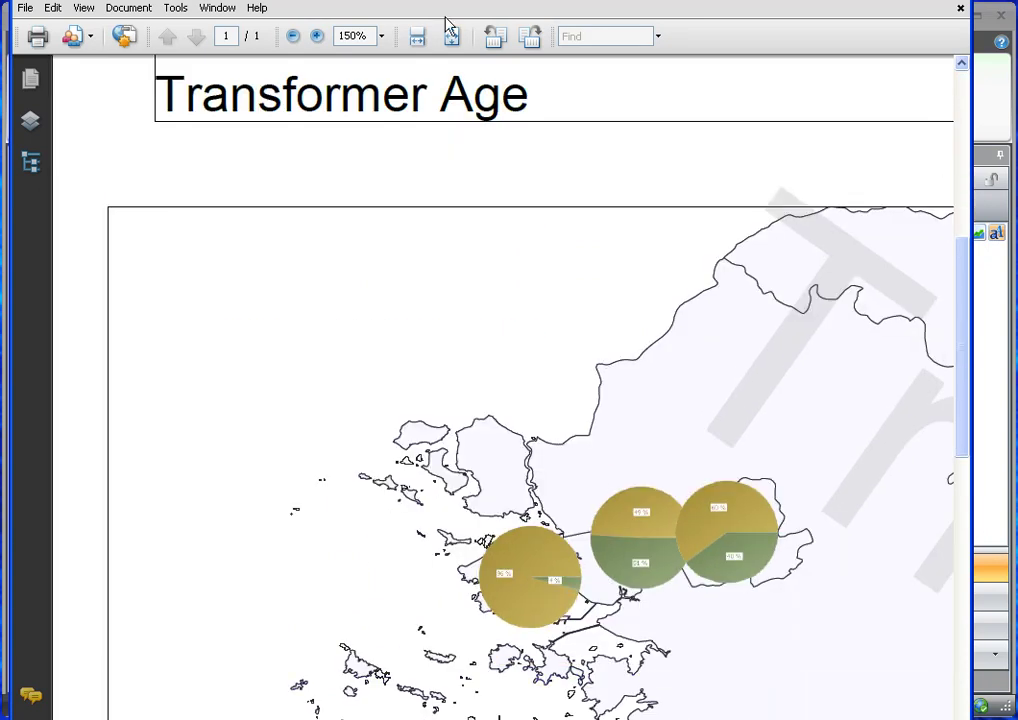
left_click(318, 37)
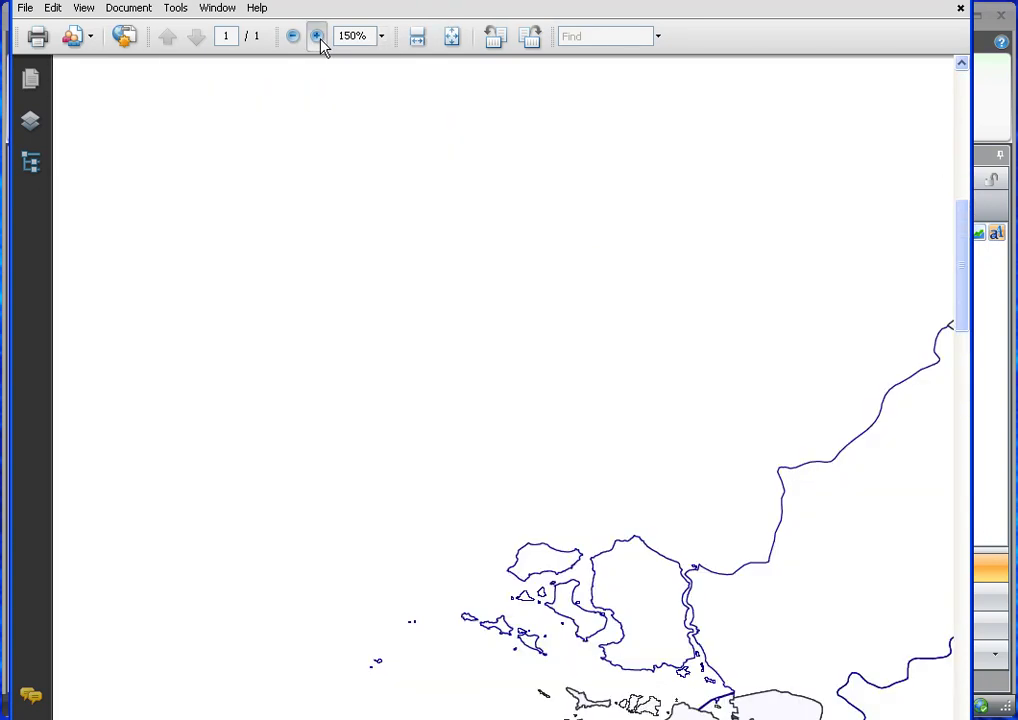
scroll(730, 450, "down", 5)
scroll(797, 549, "down", 3)
scroll(797, 549, "right", 2)
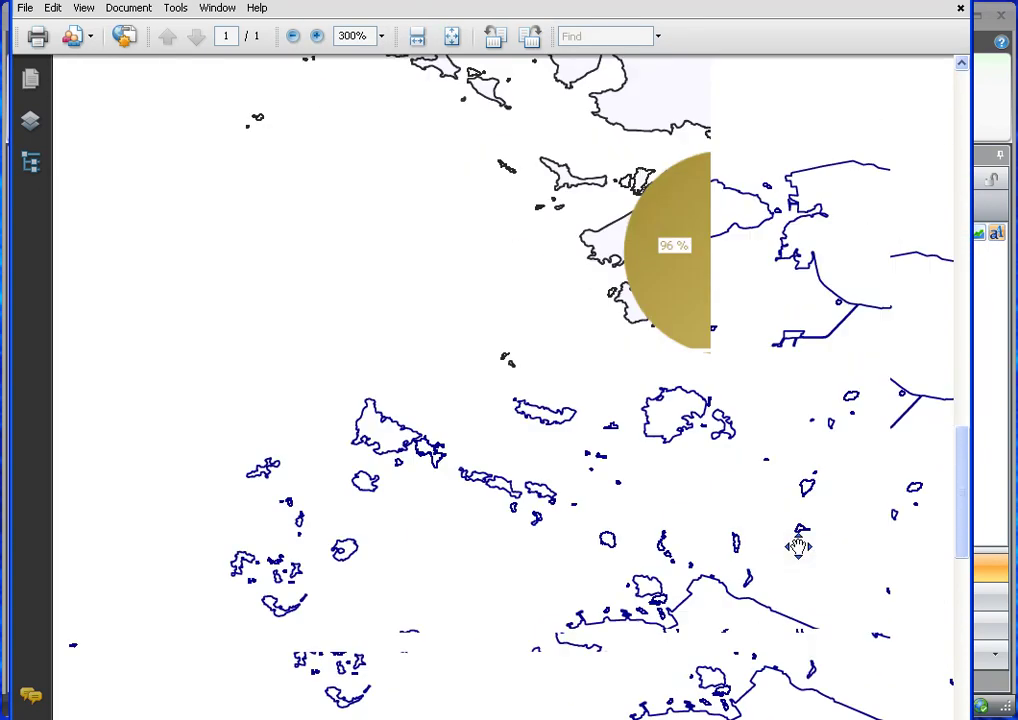
scroll(680, 447, "right", 3)
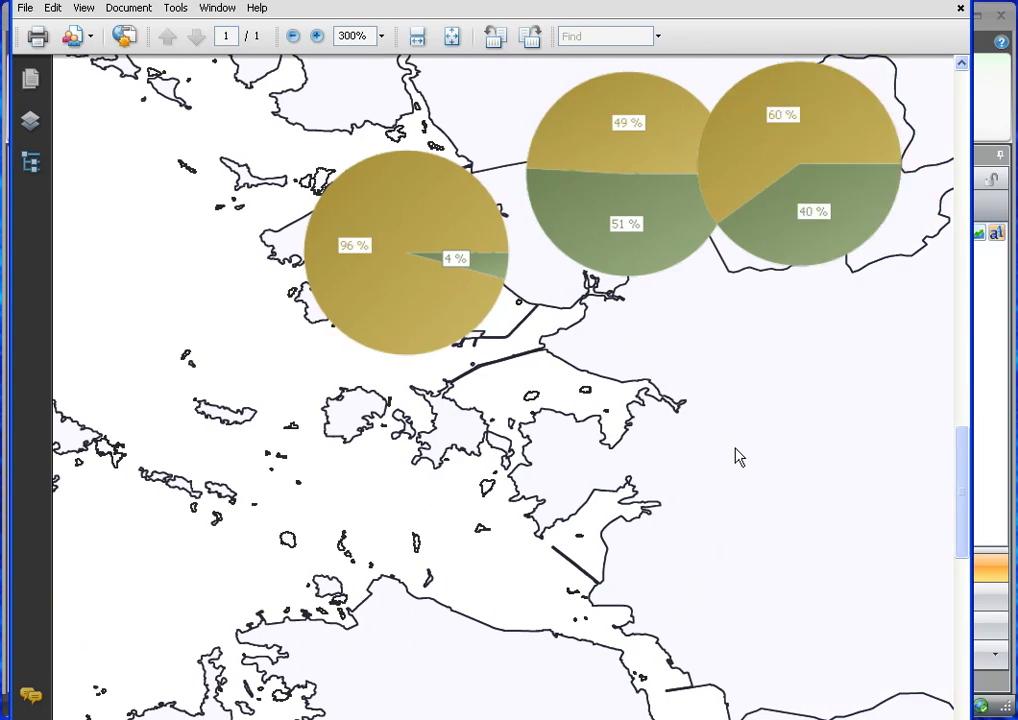